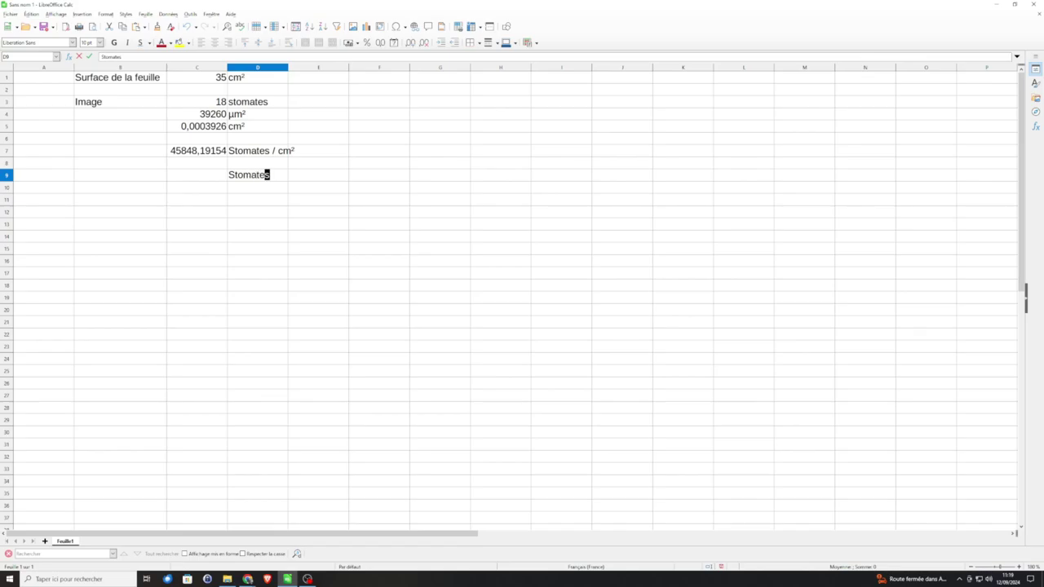
Step: Complete the label "Stomates sur une feuille" in D9 and calculate the stomata count in C9 with =C7*C1
type("feuille")
key("Left")
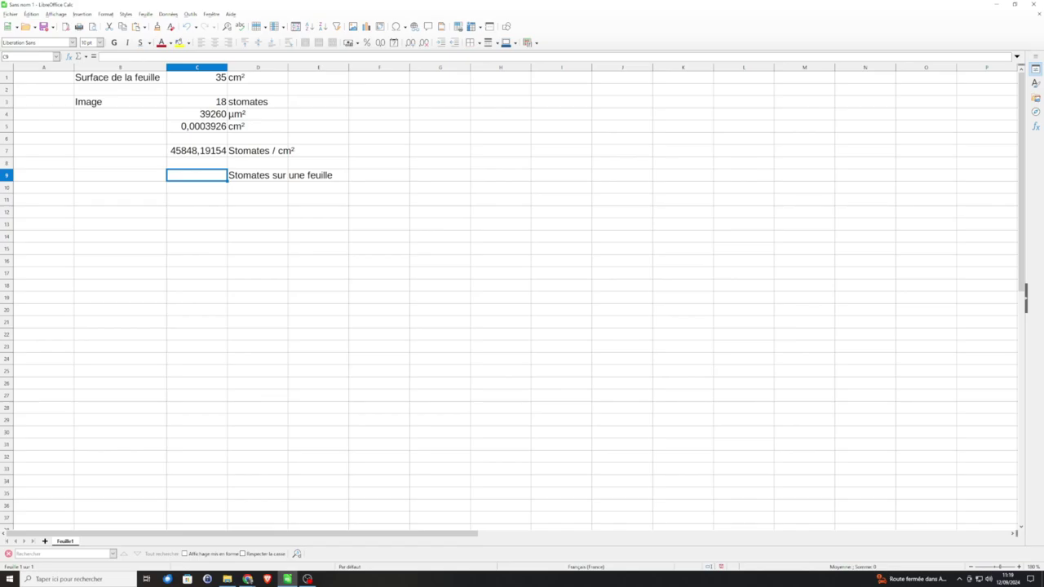
left_click(196, 151)
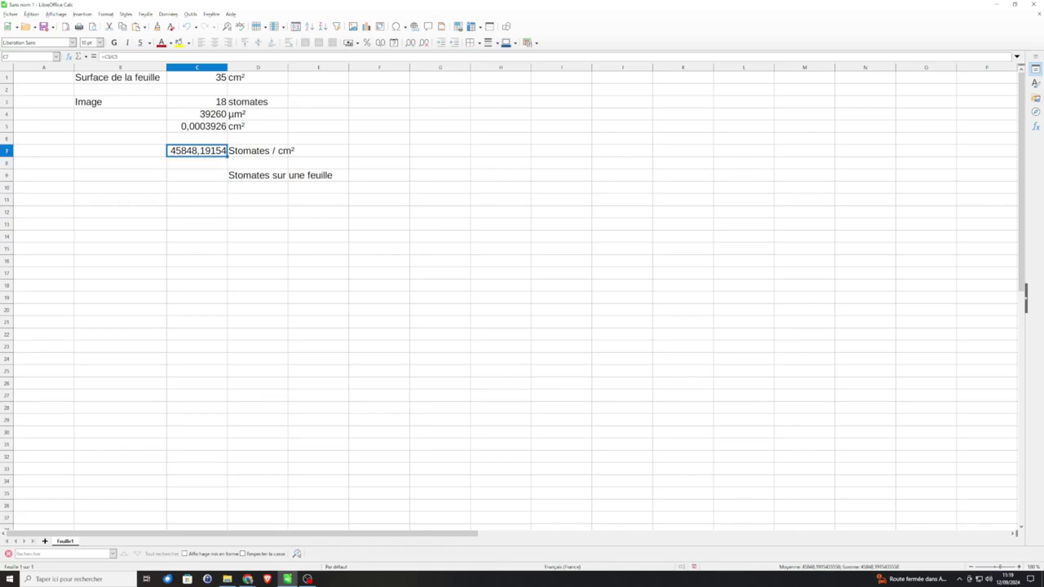
left_click(197, 78)
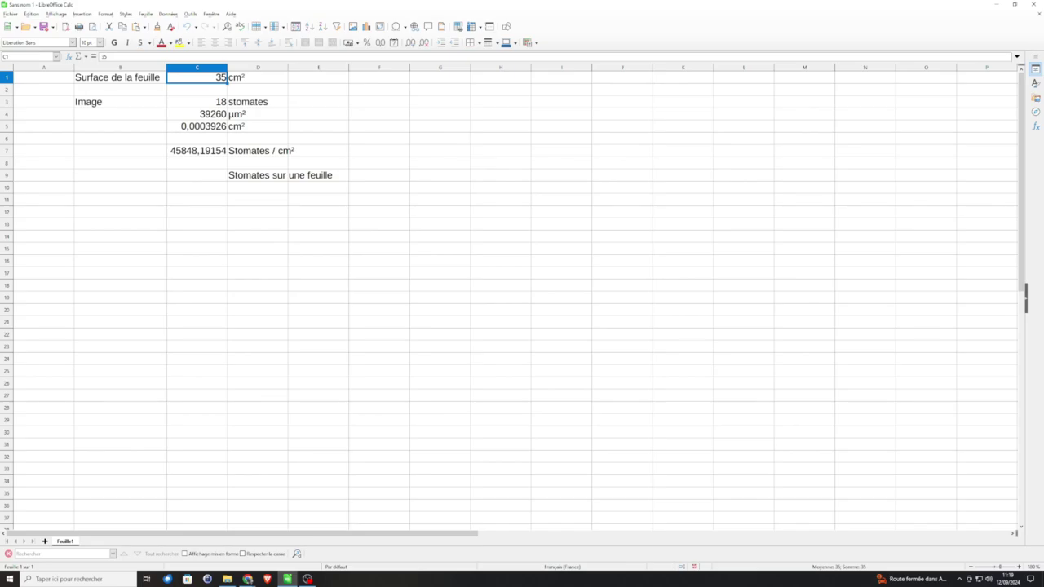
left_click(196, 176)
type("=")
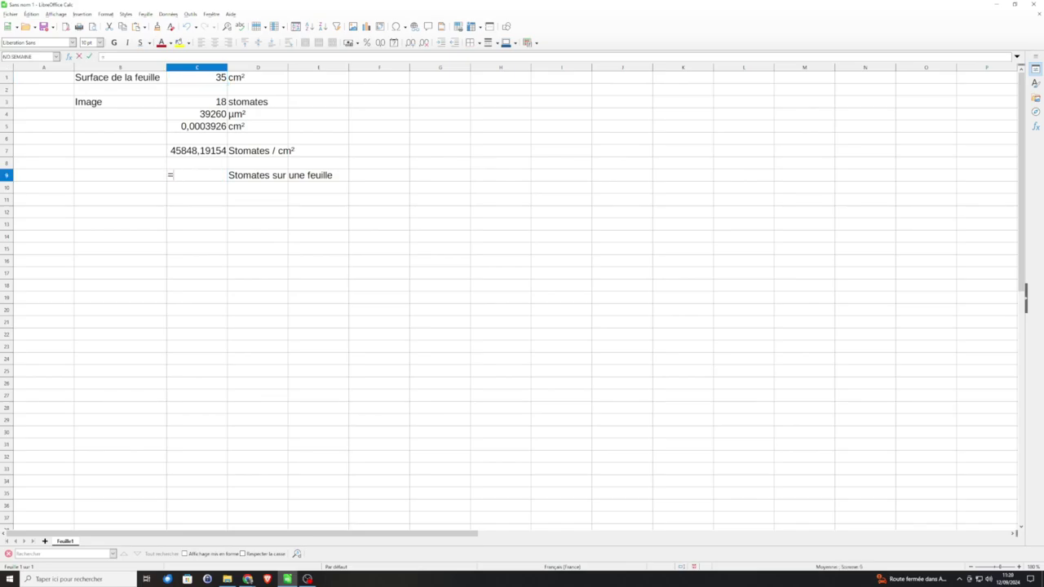
type("C7*")
left_click(197, 77)
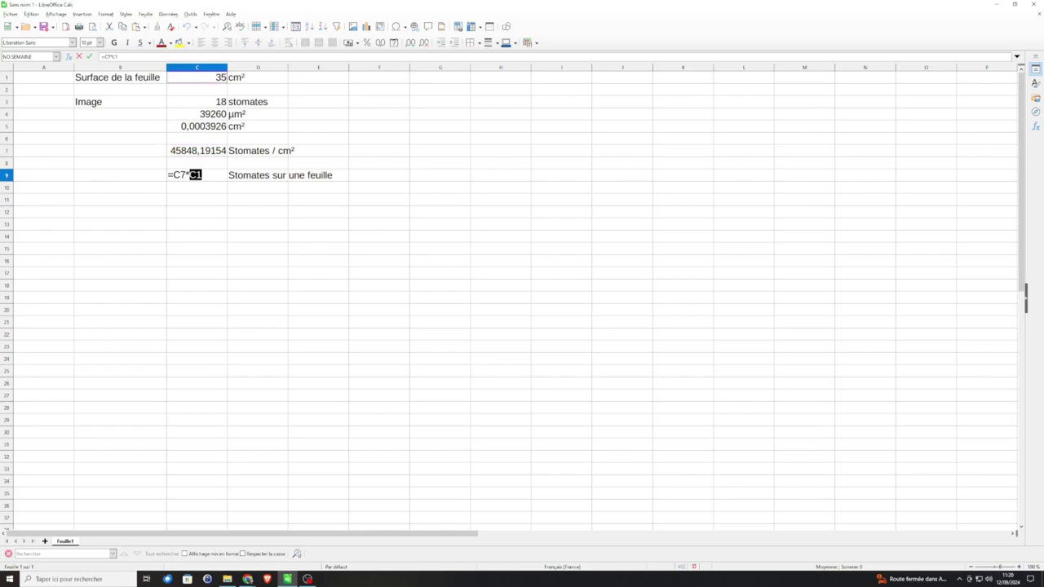
key("Return")
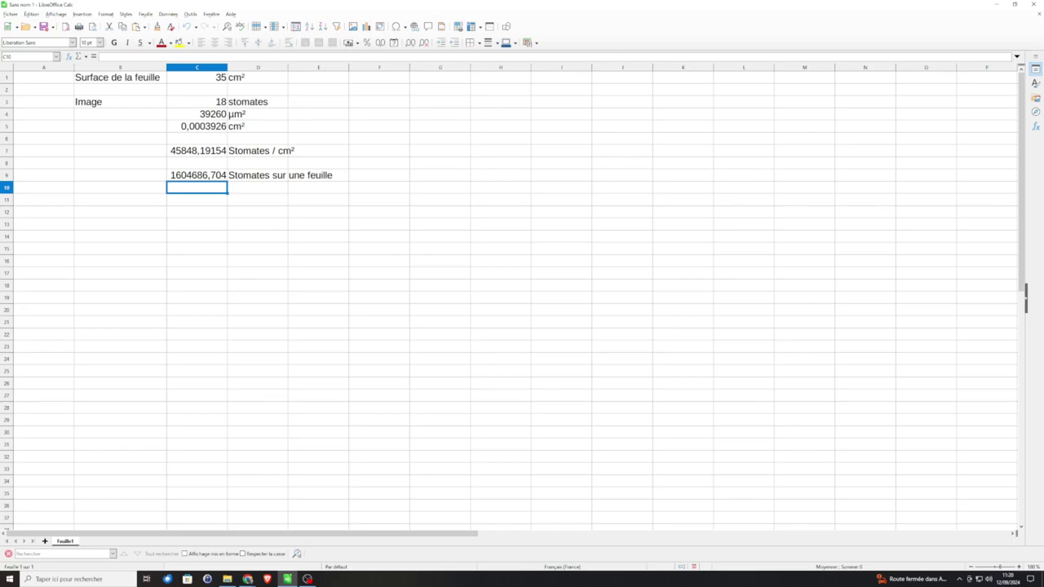
key("Up")
key("Right")
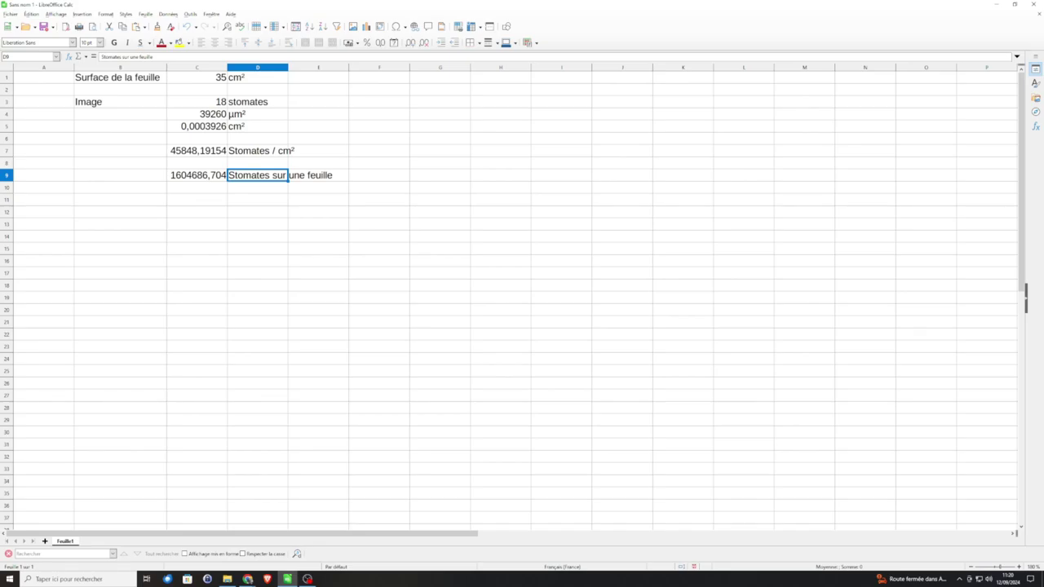
Step: Switch to the browser, find the diameter of a fully open ostiole in Document 1 of the TP page, and return to the Calc sheet
left_click(197, 200)
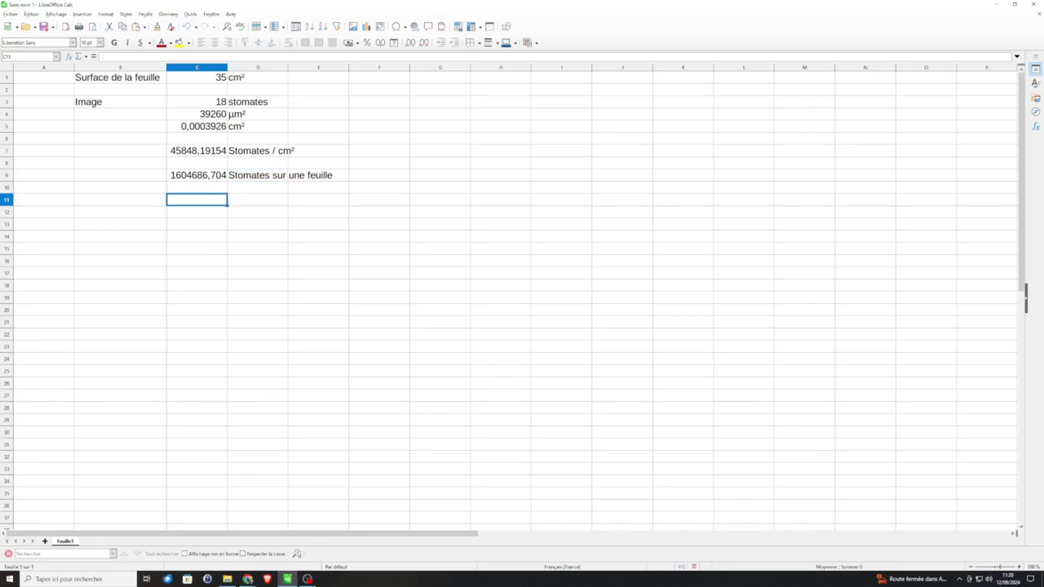
mouse_move(247, 580)
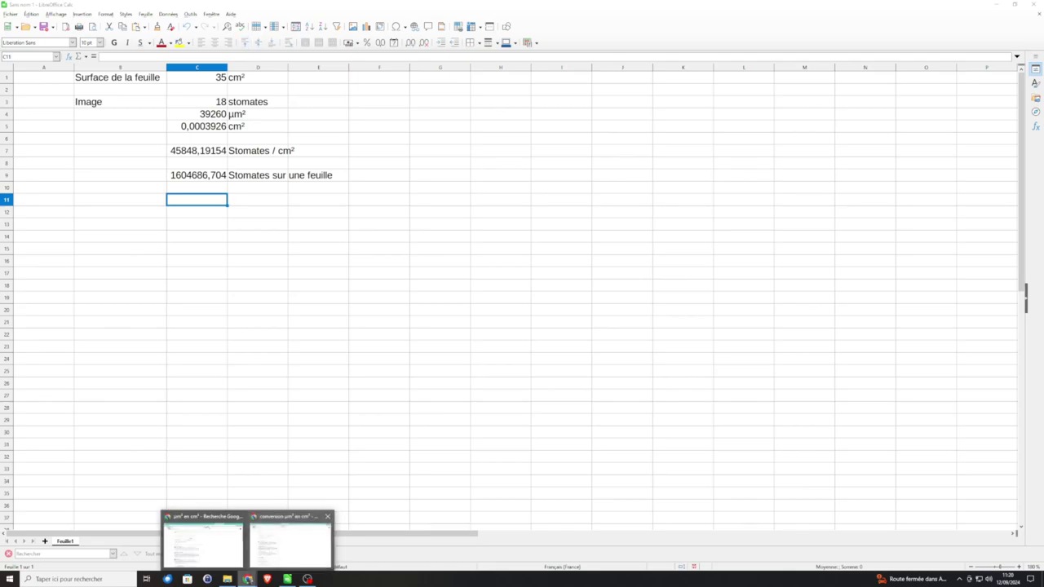
left_click(287, 547)
left_click(62, 8)
scroll(561, 301, "up", 10)
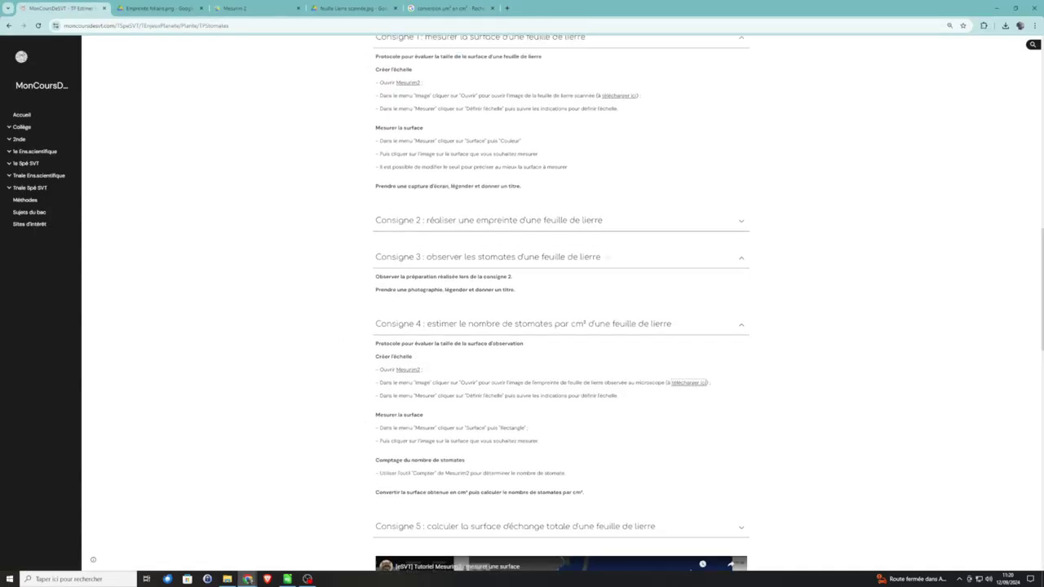
scroll(561, 302, "up", 1)
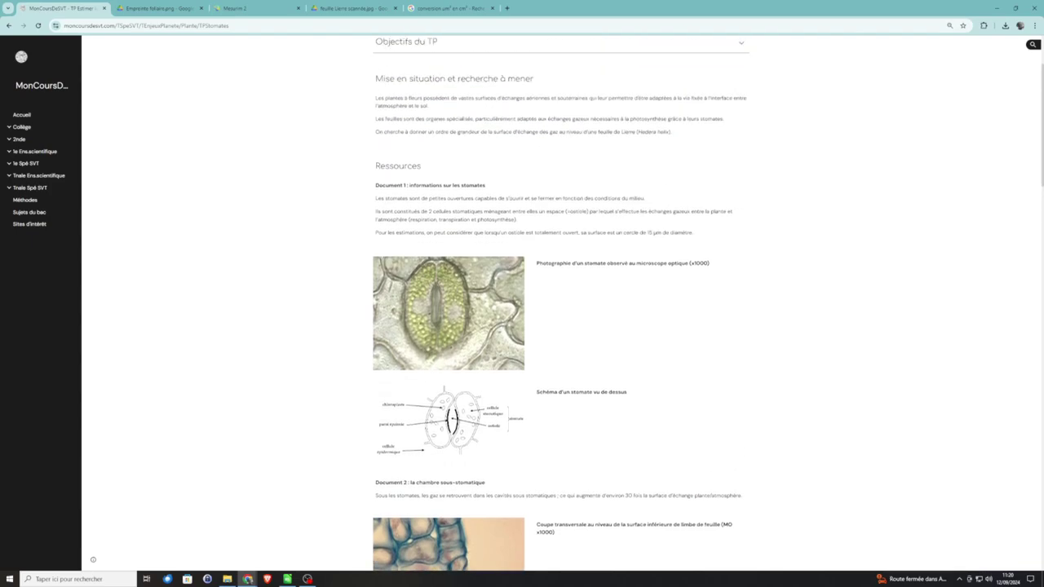
left_click_drag(648, 233, 661, 233)
left_click(287, 579)
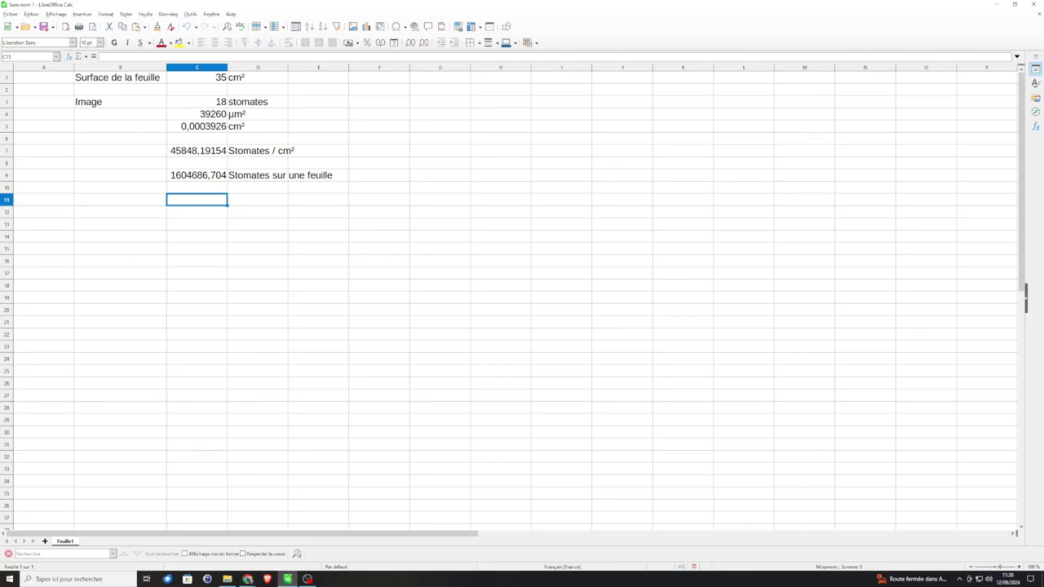
Step: Label B11 "Diamètre d'un stomate" and enter 15 as its value in C11
left_click(258, 199)
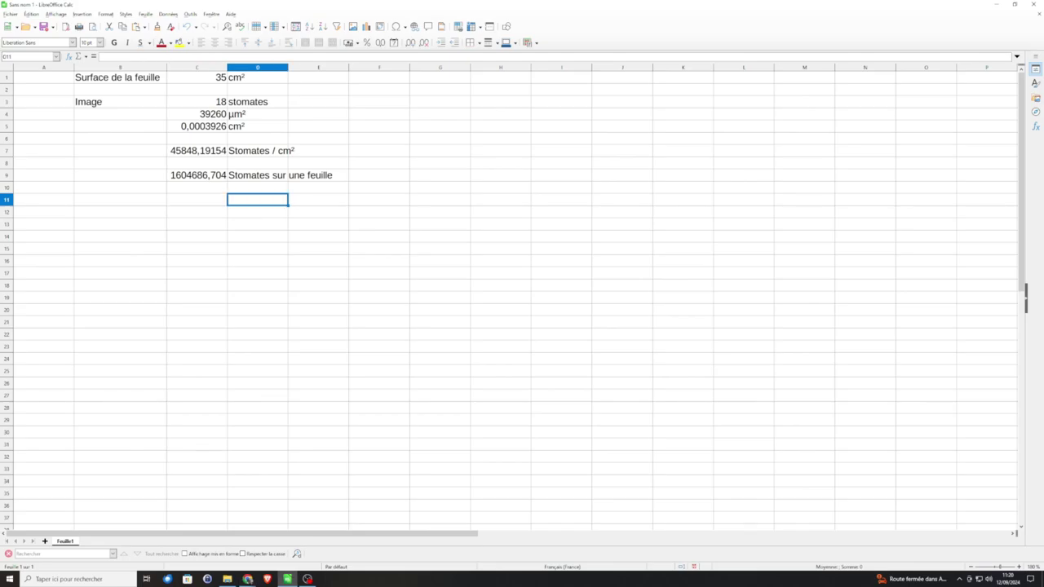
left_click(120, 199)
type("Diamè")
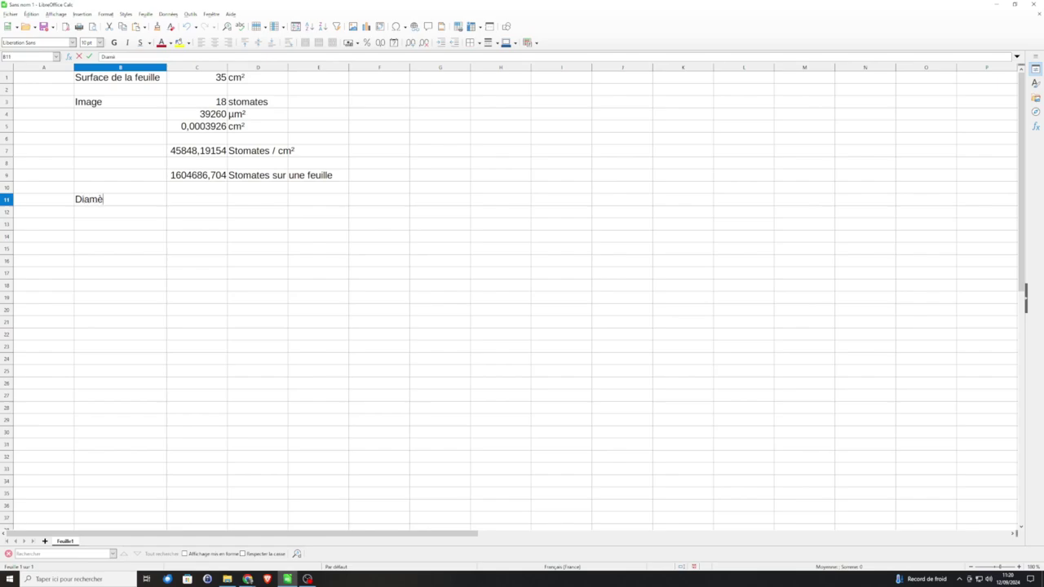
type("tre d'un stomate")
key("Tab")
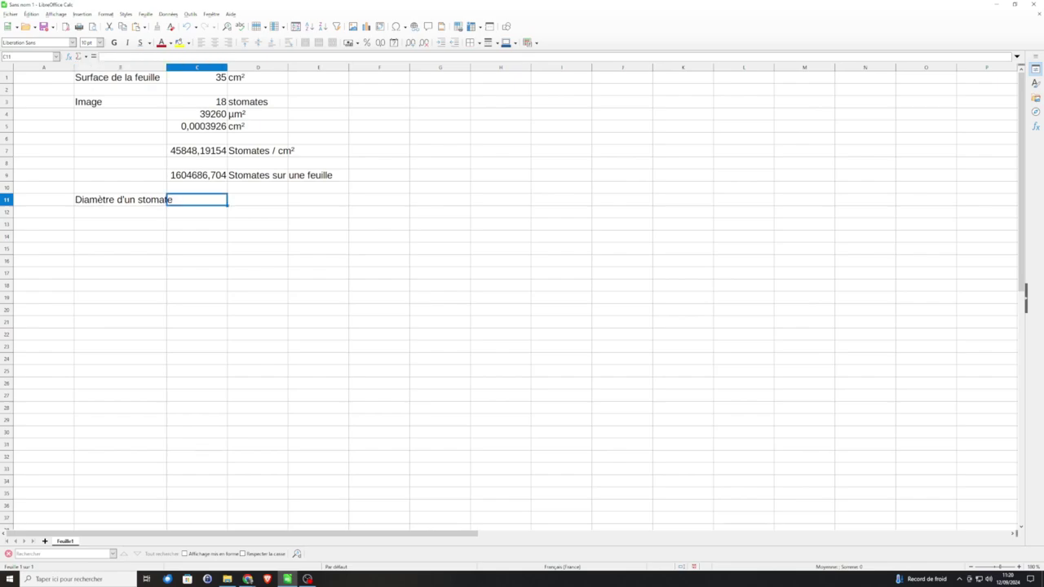
type("15")
key("Tab")
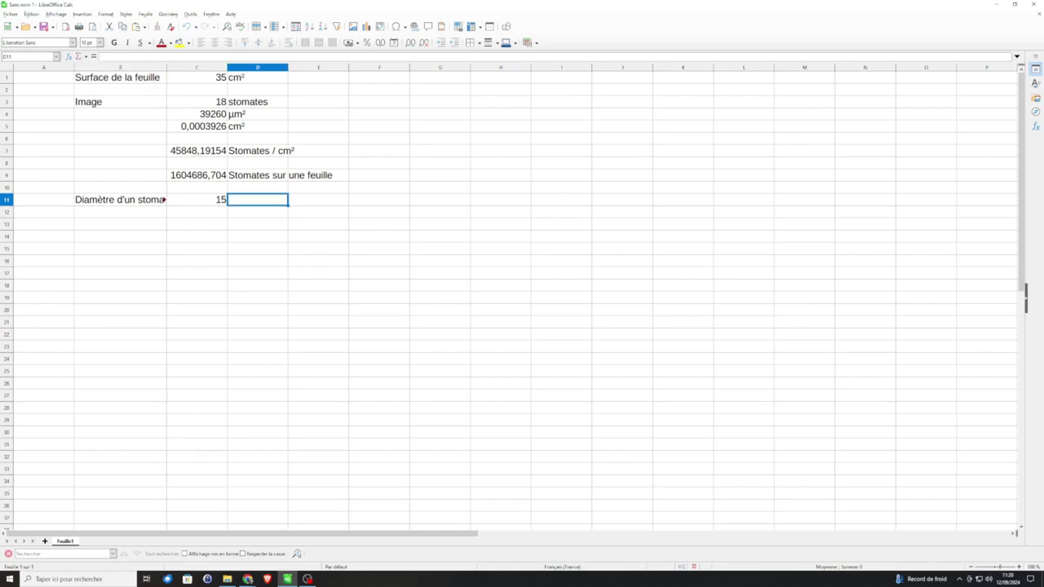
Step: Enter the unit µm for the stoma diameter in D11, without the superscript 2
type("µm²")
key("Left")
key("Right")
key("F2")
key("BackSpace")
key("Return")
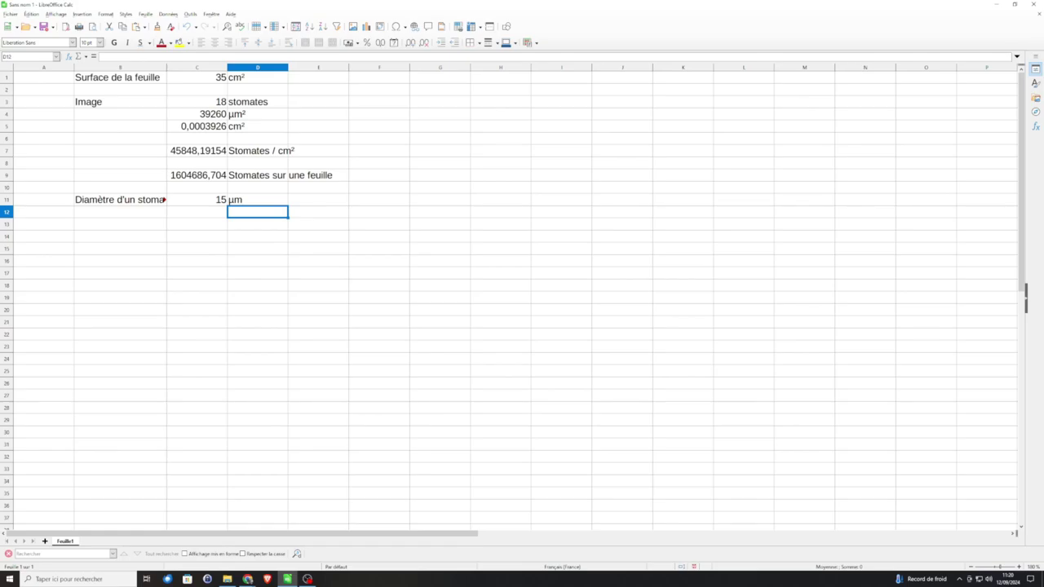
Step: Widen column B to fit its longest label
double_click(167, 68)
left_click(270, 347)
left_click(209, 225)
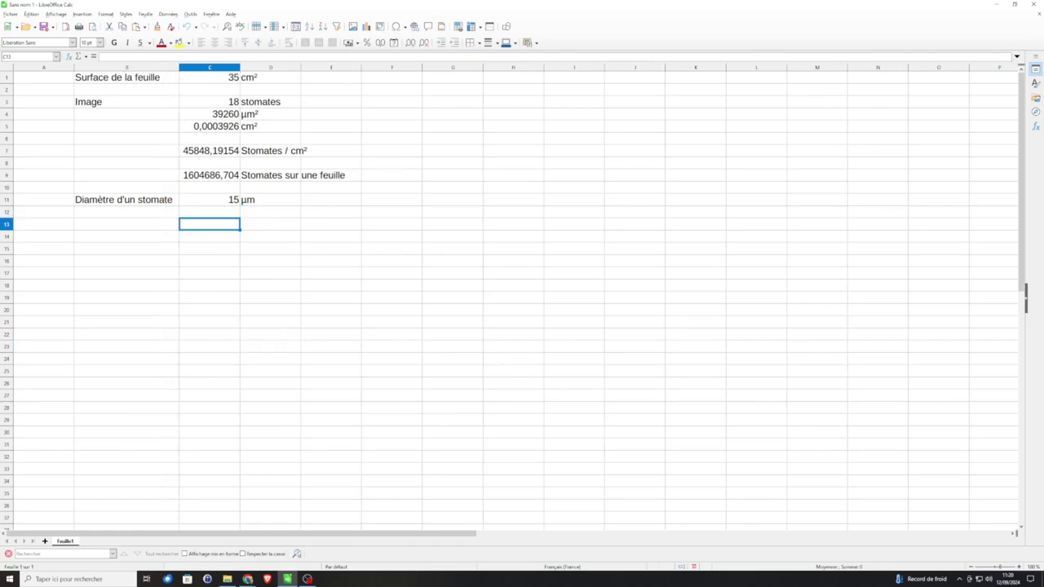
Step: Switch to the browser to recheck the ostiole diameter statement on the TP page, then return to the Calc sheet
mouse_move(247, 579)
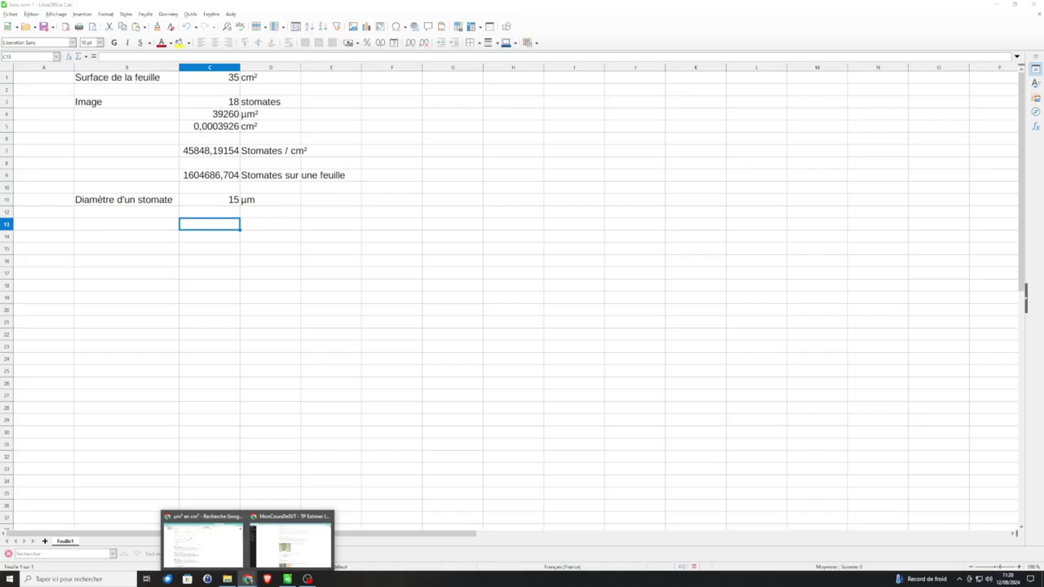
left_click(291, 540)
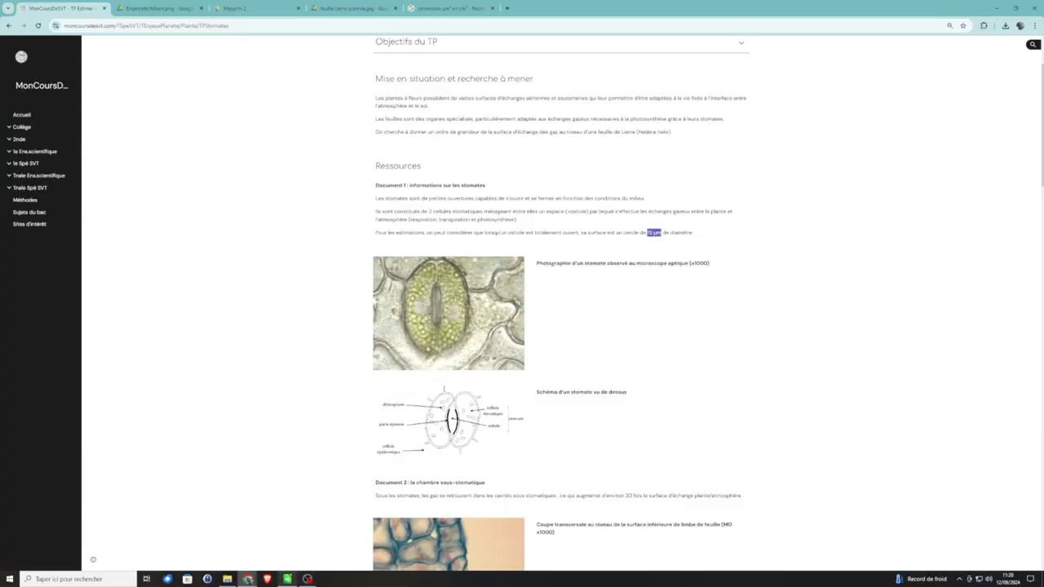
left_click(287, 579)
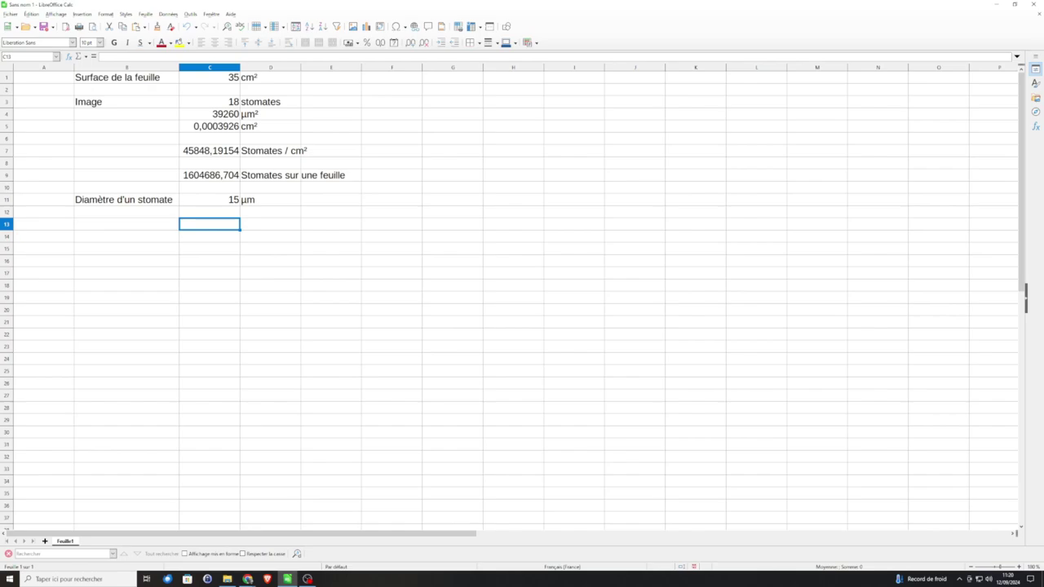
Step: Add a "Rayon" row in row 12, with the formula =C11/2 in C12 and the unit µm in D12
left_click(126, 212)
type("Rayon")
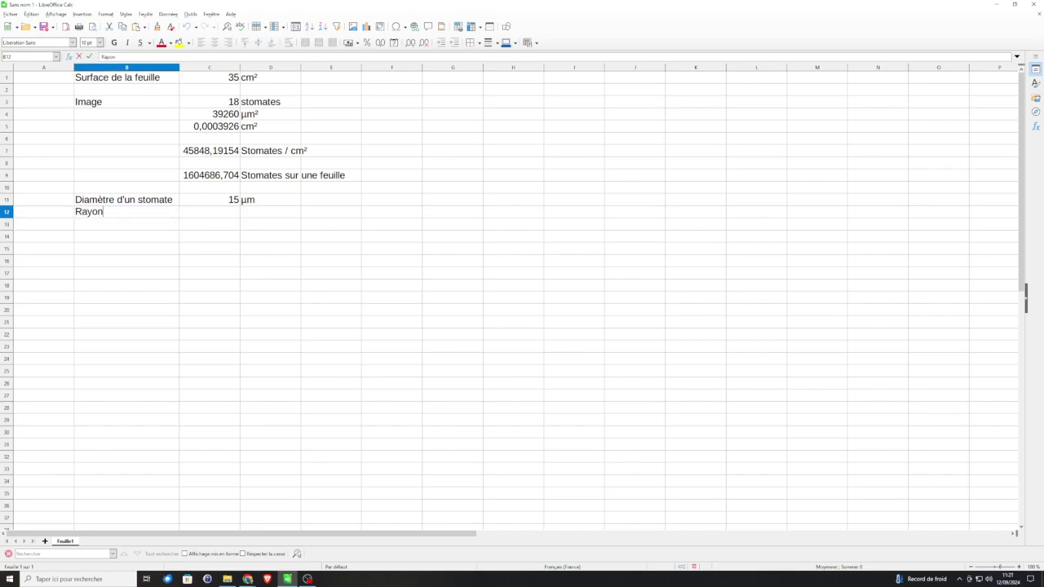
key("Tab")
type("=")
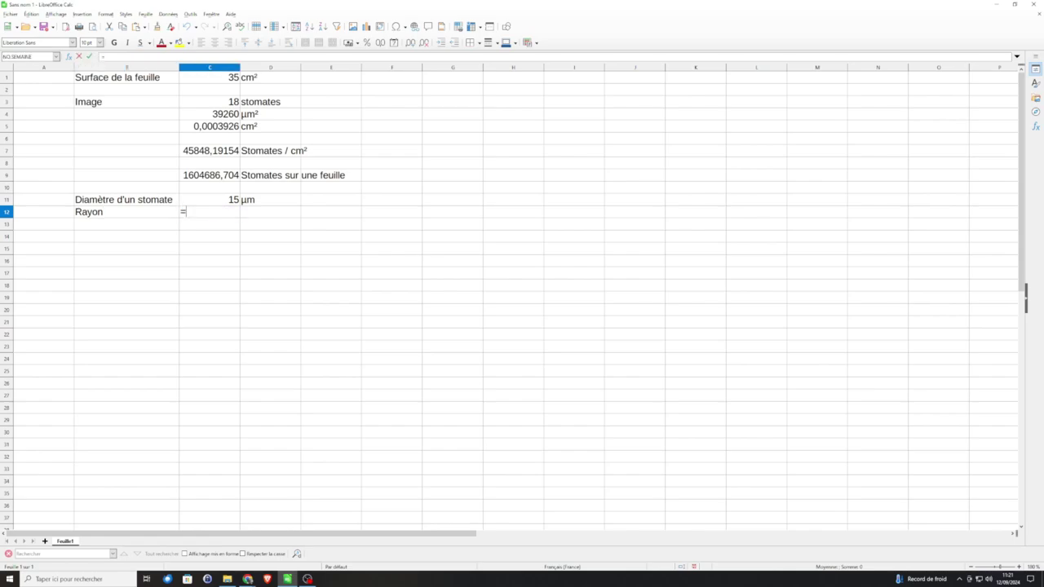
key("Up")
type("/2")
key("Return")
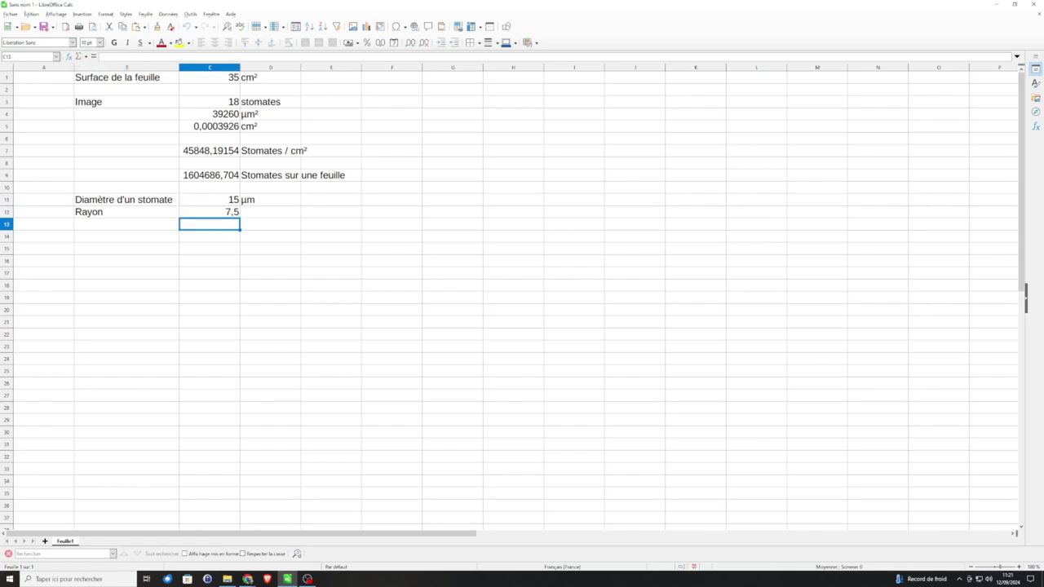
key("Up")
key("Right")
type("µm")
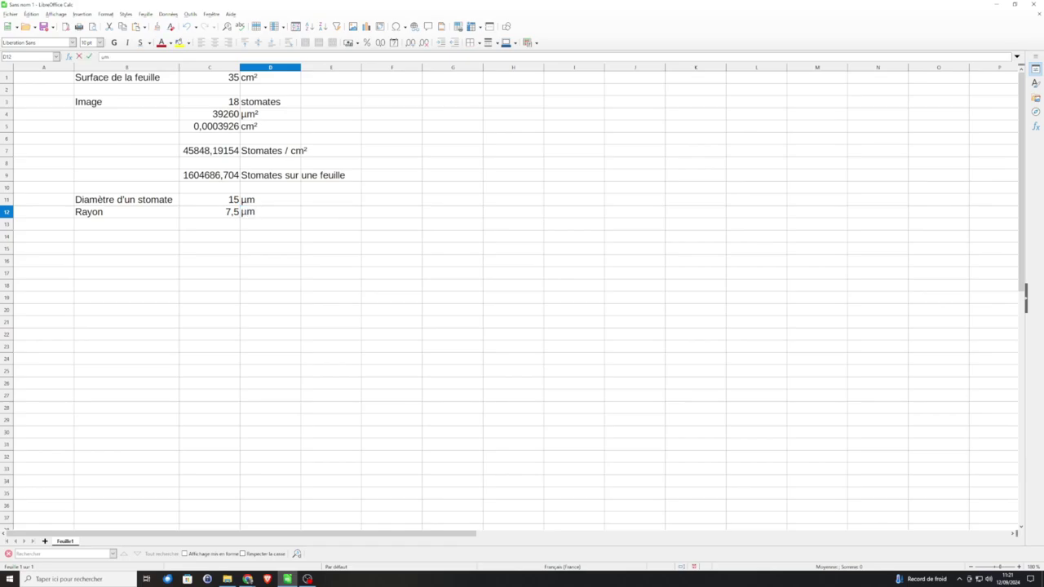
key("Return")
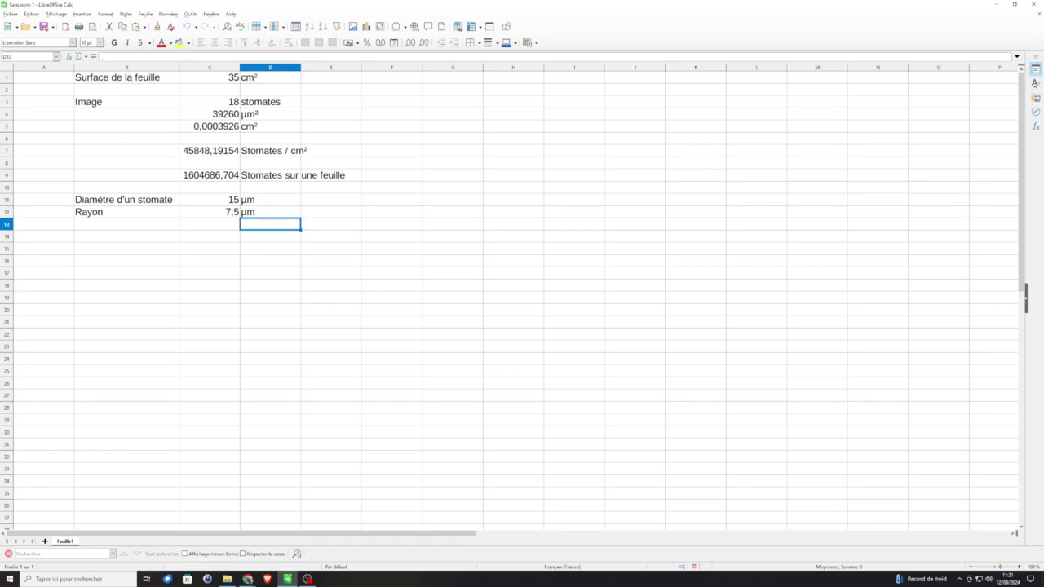
Step: Label B13 "Surface d'un stomate" and calculate the circle's area in C13 with =3,14*(C12)^2
key("Left")
key("Left")
type("Surfa")
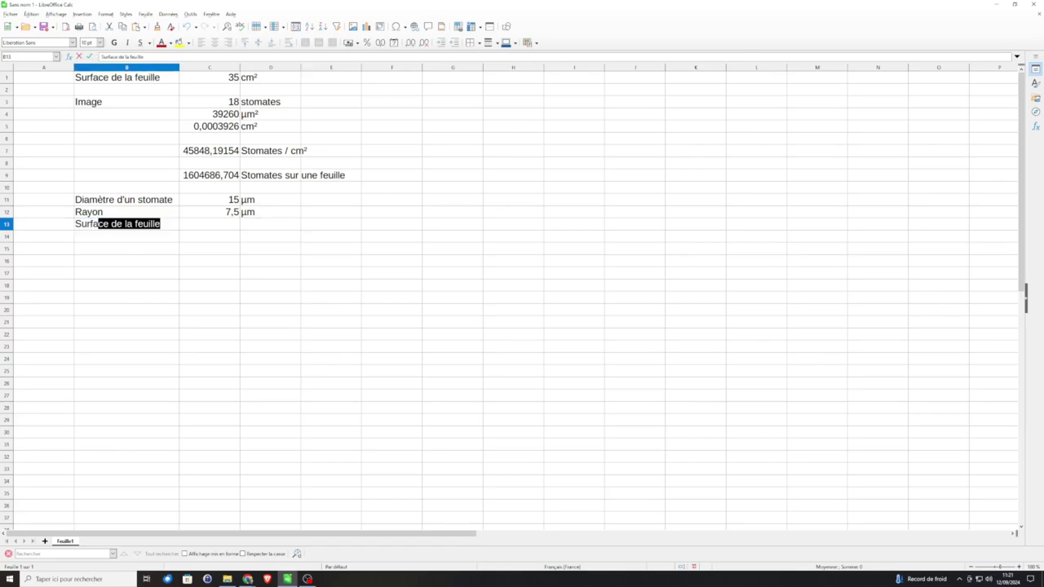
type("ce d'un stomate")
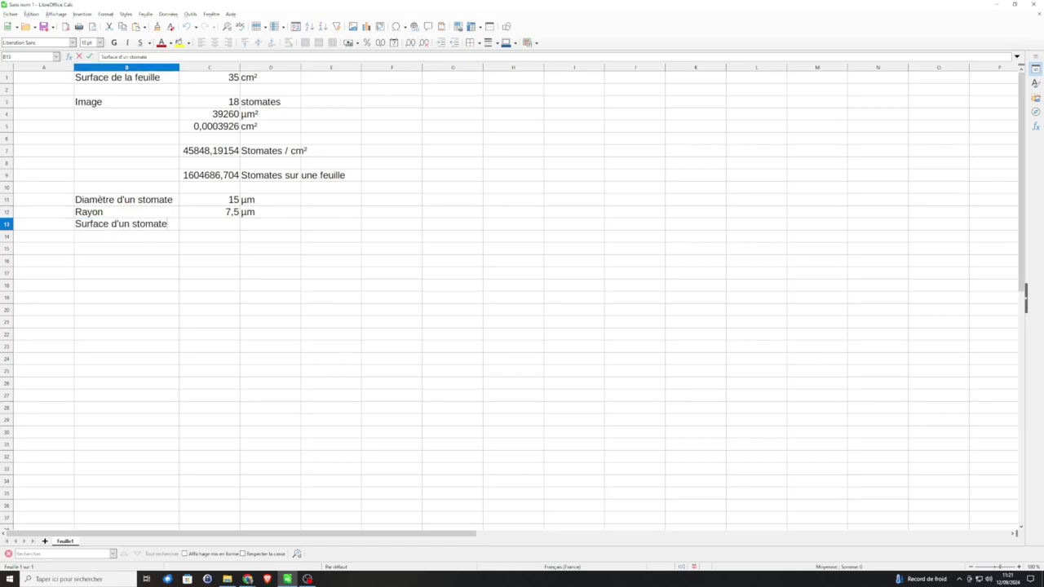
key("Tab")
type("=")
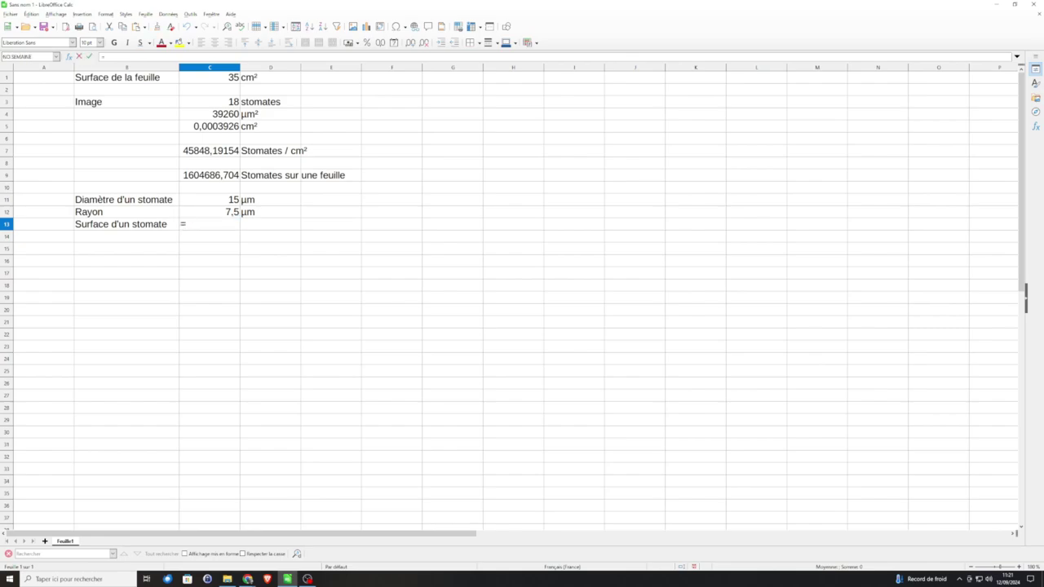
type("3,14*(")
key("Up")
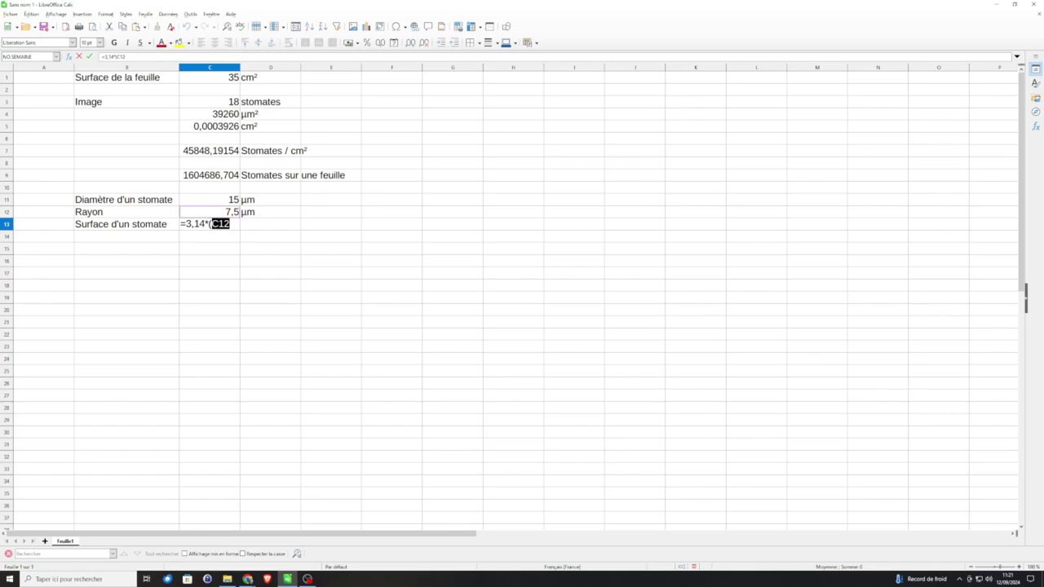
type(")^2")
key("Return")
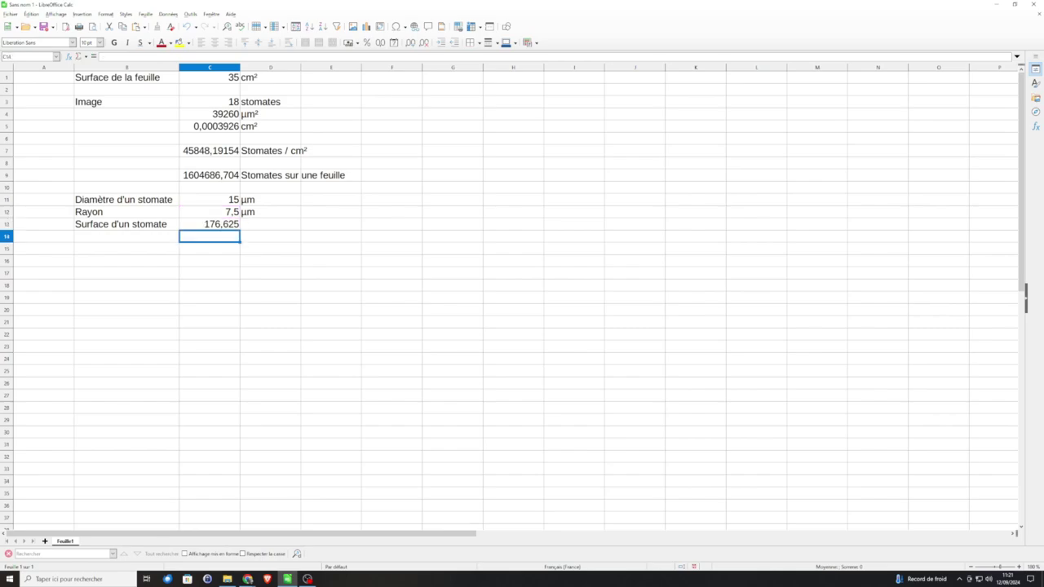
Step: Enter the unit µm² for the stoma area in D13
key("Up")
key("Right")
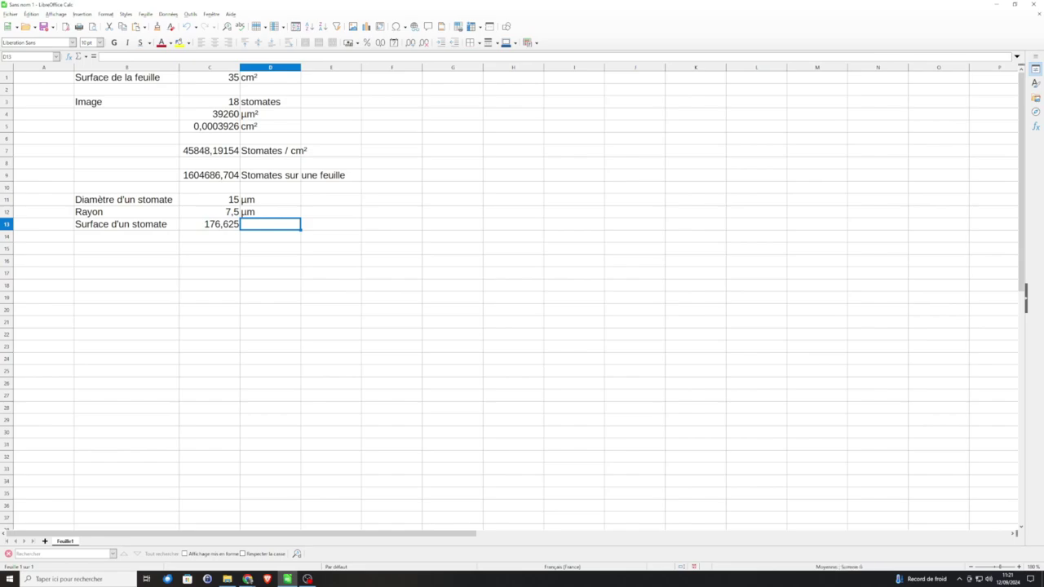
type("µm²")
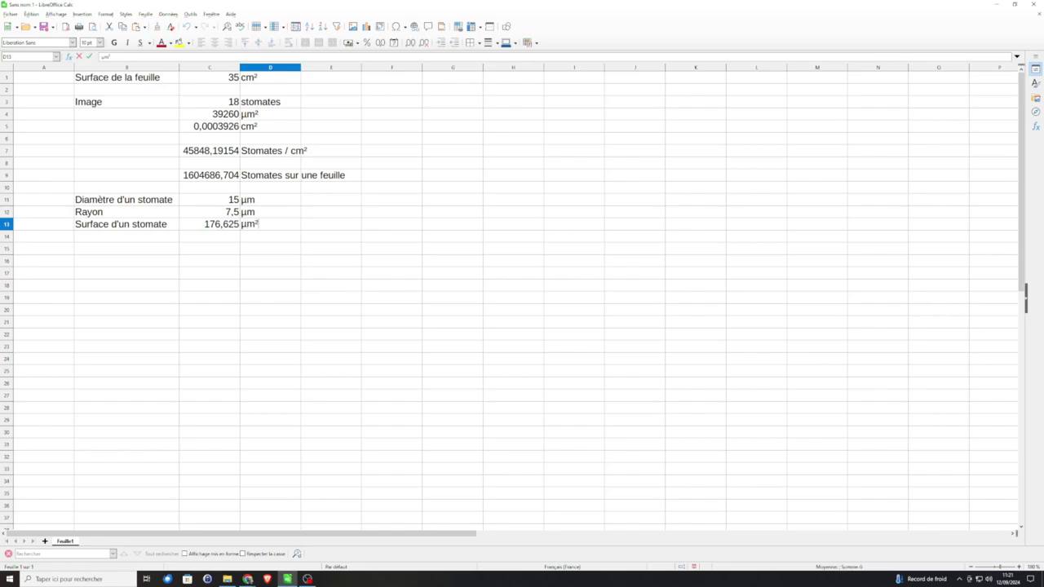
key("Return")
left_click(210, 224)
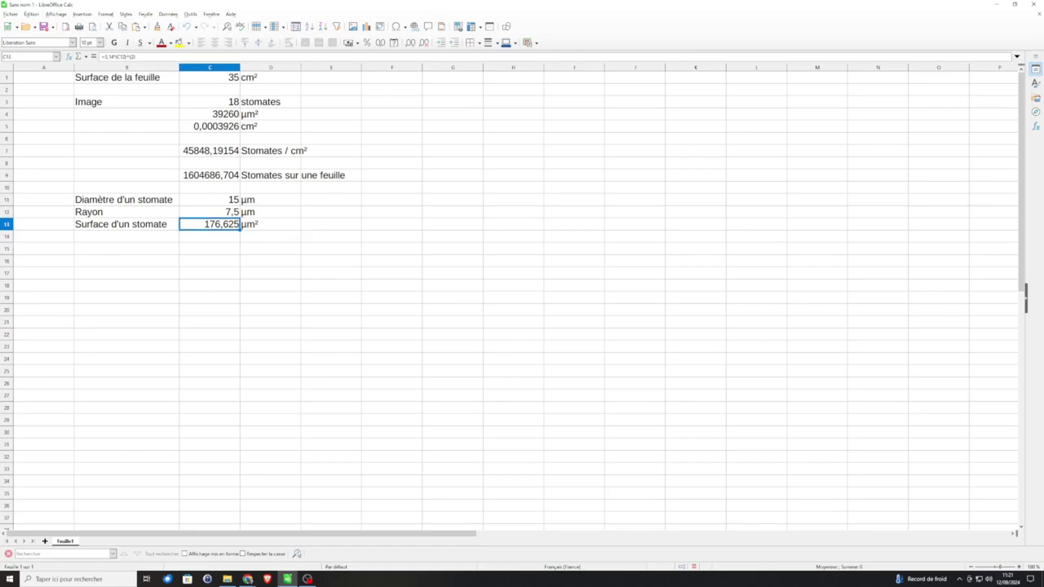
left_click(270, 224)
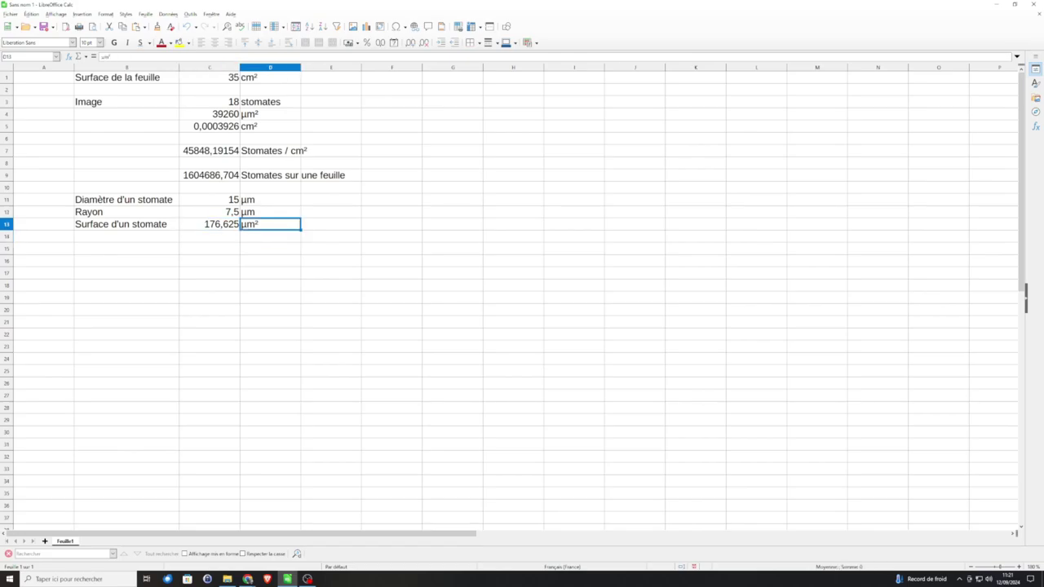
Step: Enter the formula =C13-10^(-8) in C14, below the stoma area
left_click(210, 225)
left_click(270, 225)
left_click(210, 225)
left_click(270, 224)
left_click(210, 237)
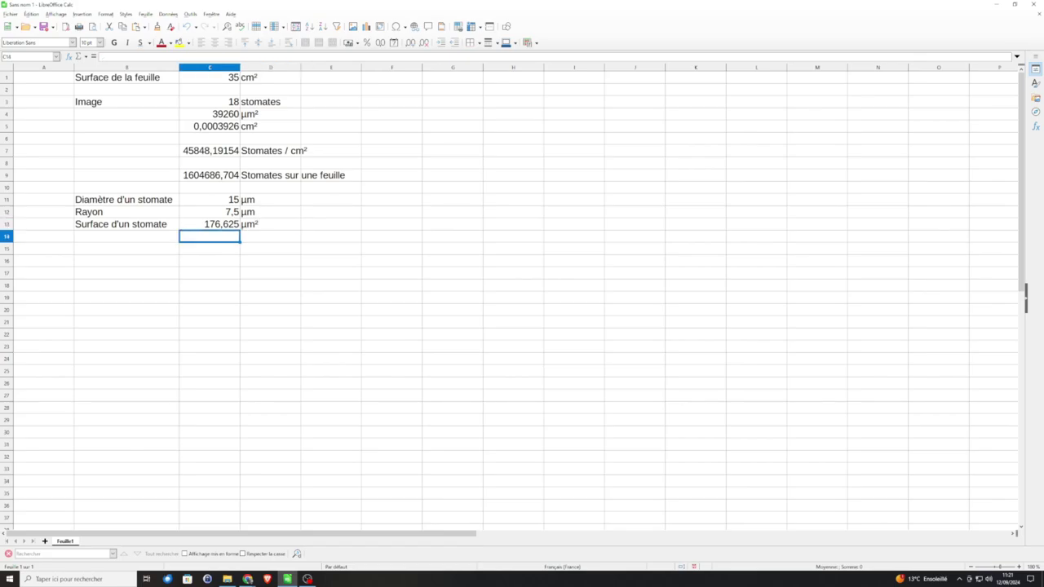
type("=")
key("Up")
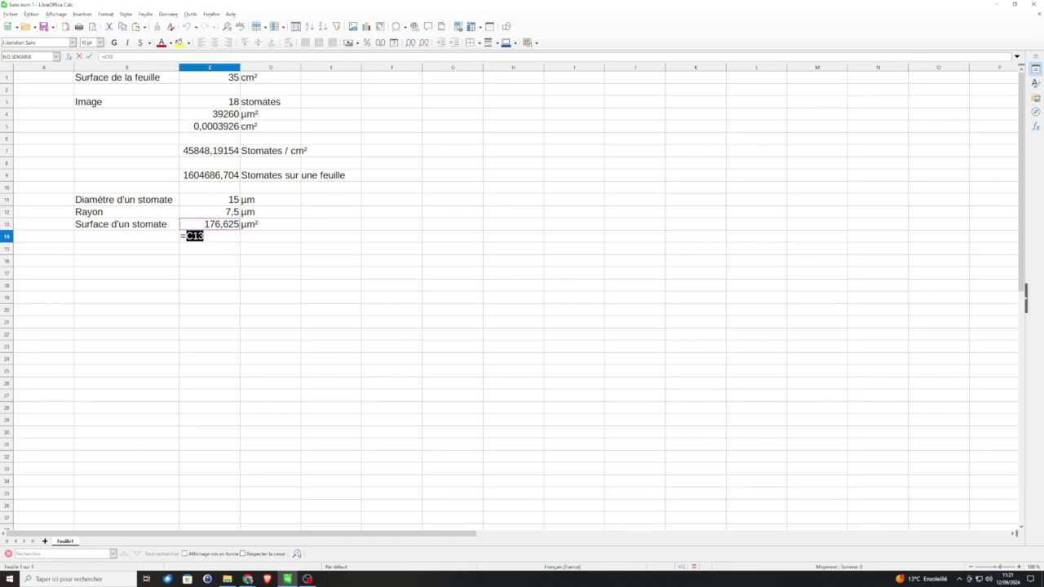
type("-10^(-8)")
key("Return")
Step: Correct the formula in C14 to =C13*10^(-8) and enter the unit cm² in D14
left_click(210, 236)
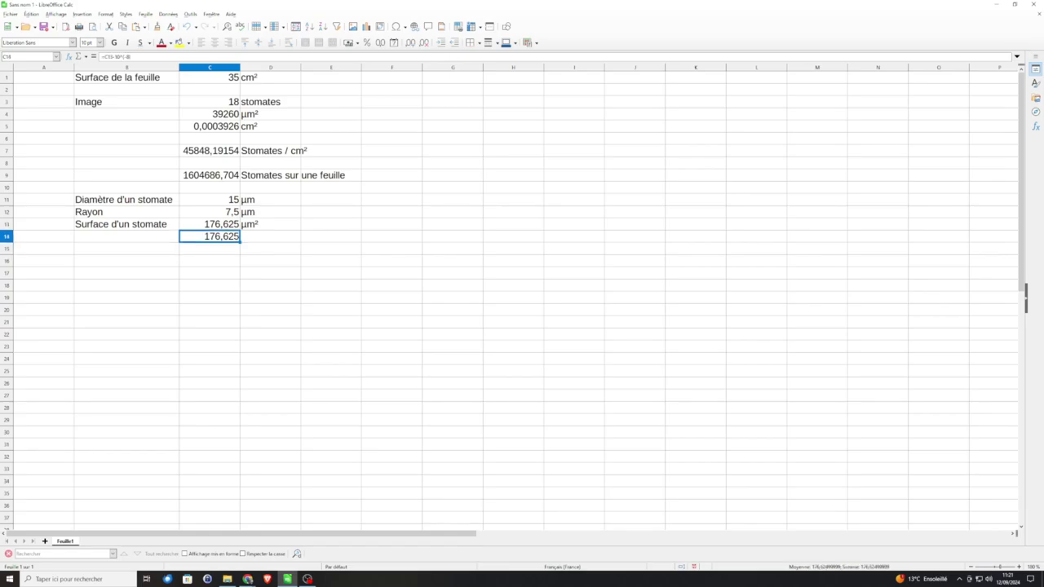
left_click(114, 58)
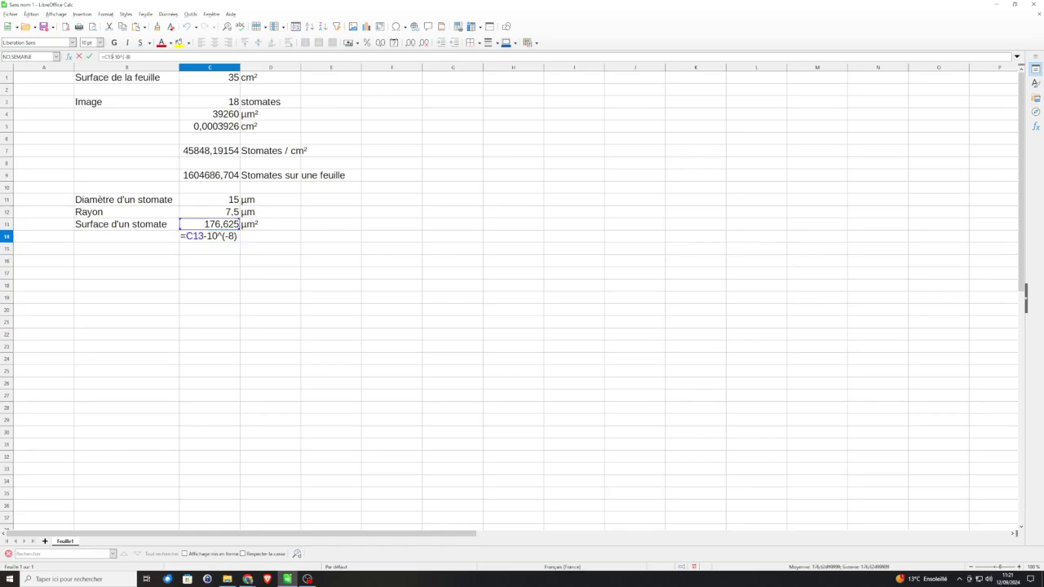
key("shift+Right")
type("*")
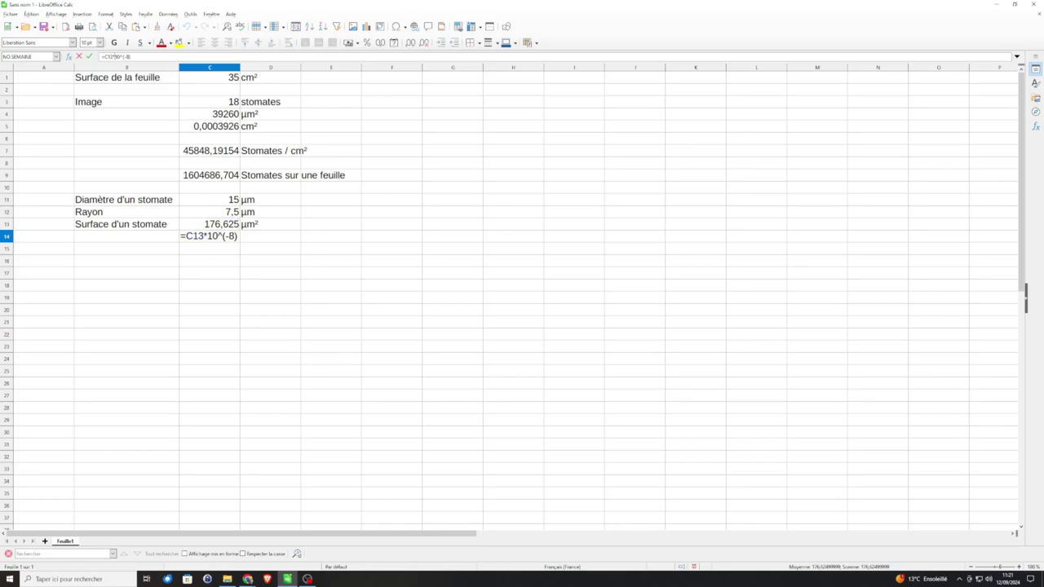
key("Return")
left_click(270, 236)
type("cm²")
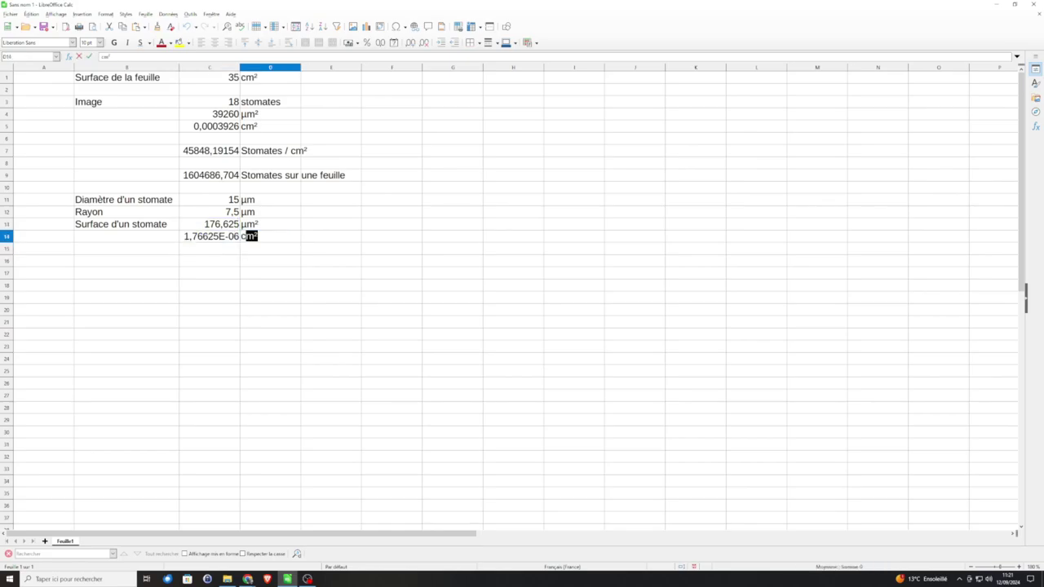
key("Return")
Step: Enter the label "Surface totale des stomates d'une seule feuilles" in D16
key("Left")
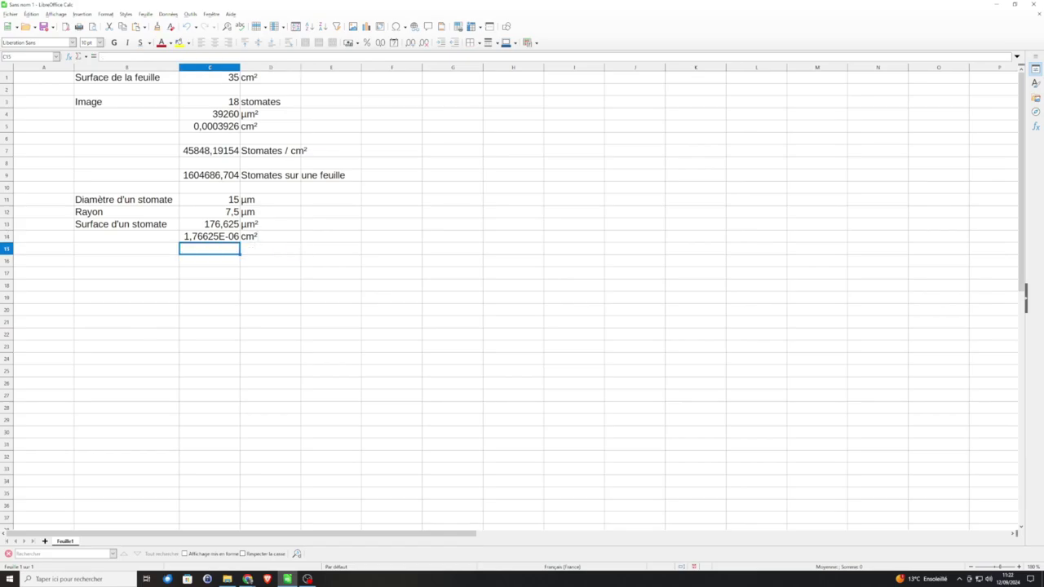
key("Up")
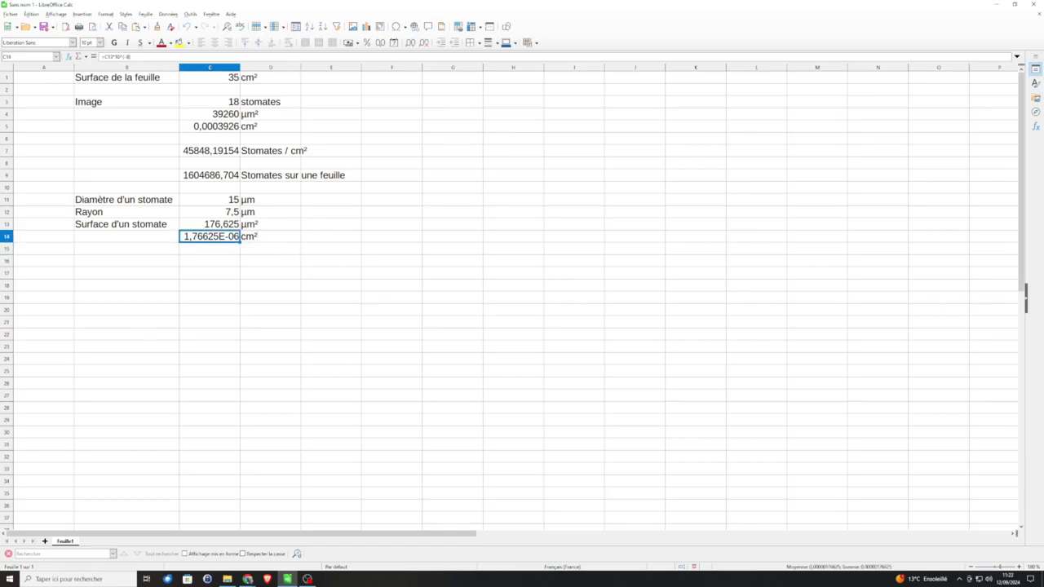
left_click(270, 236)
left_click(210, 175)
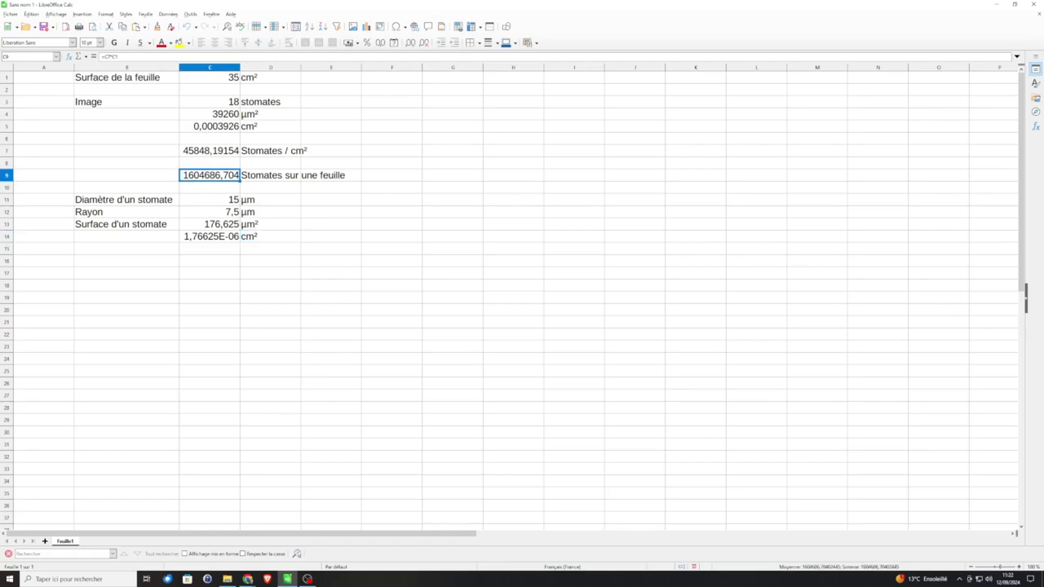
left_click(209, 262)
left_click(270, 261)
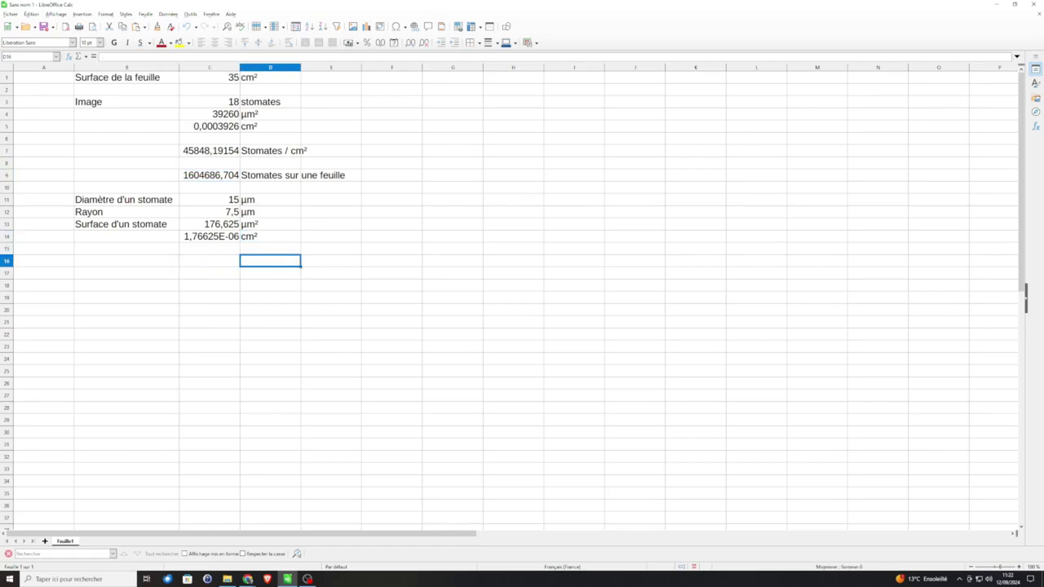
type("Surface d")
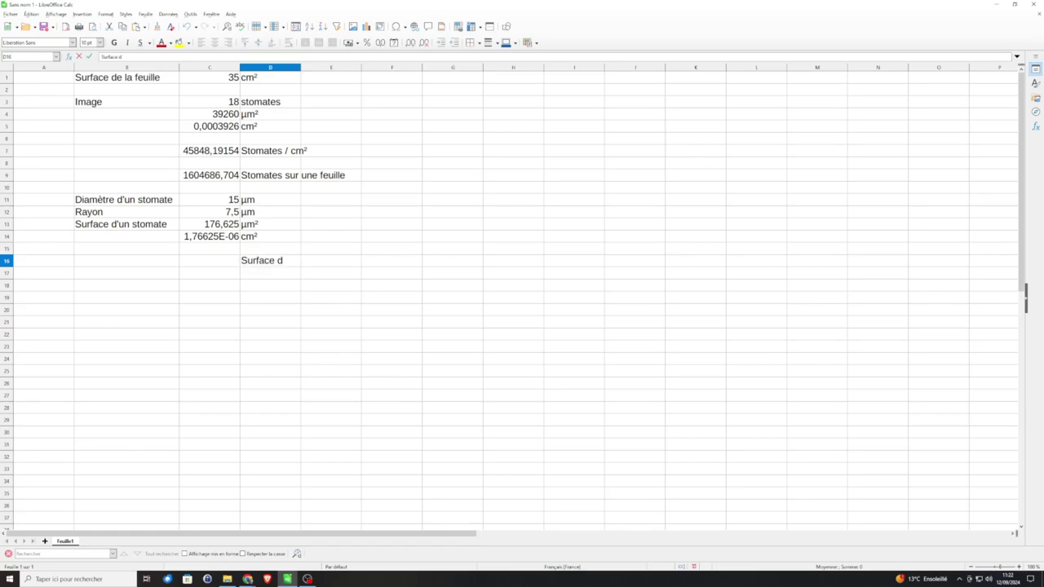
key("BackSpace")
type("totale des sto")
type("mates d'une seule ")
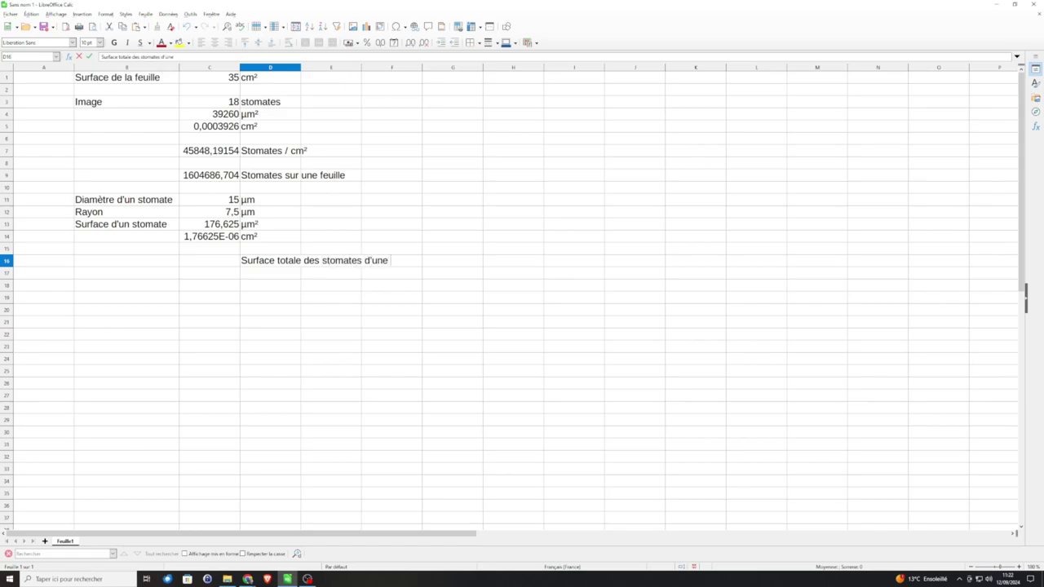
type("ef")
key("BackSpace")
key("BackSpace")
type("feuille")
type("s")
key("Return")
Step: Calculate the total stomata surface of one leaf in C16 with the formula =C9*C14
key("Left")
key("Up")
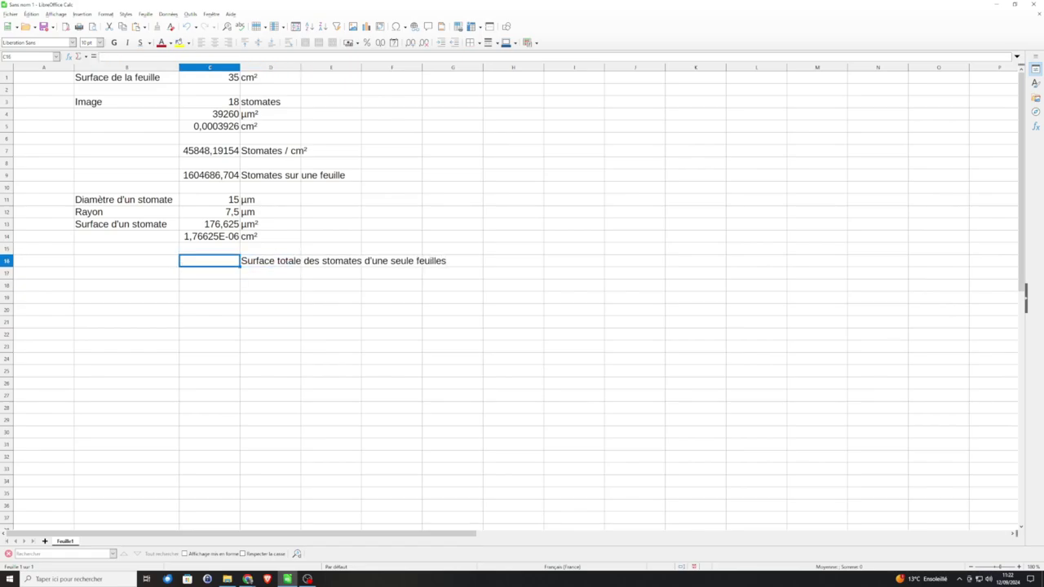
key("Up")
key("Up")
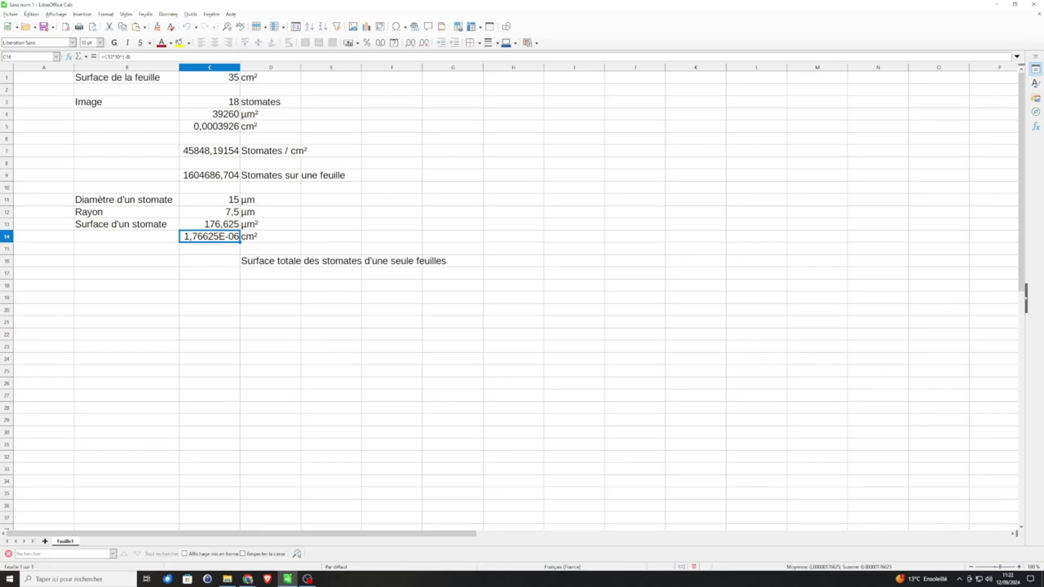
left_click(210, 175)
left_click(210, 261)
type("=")
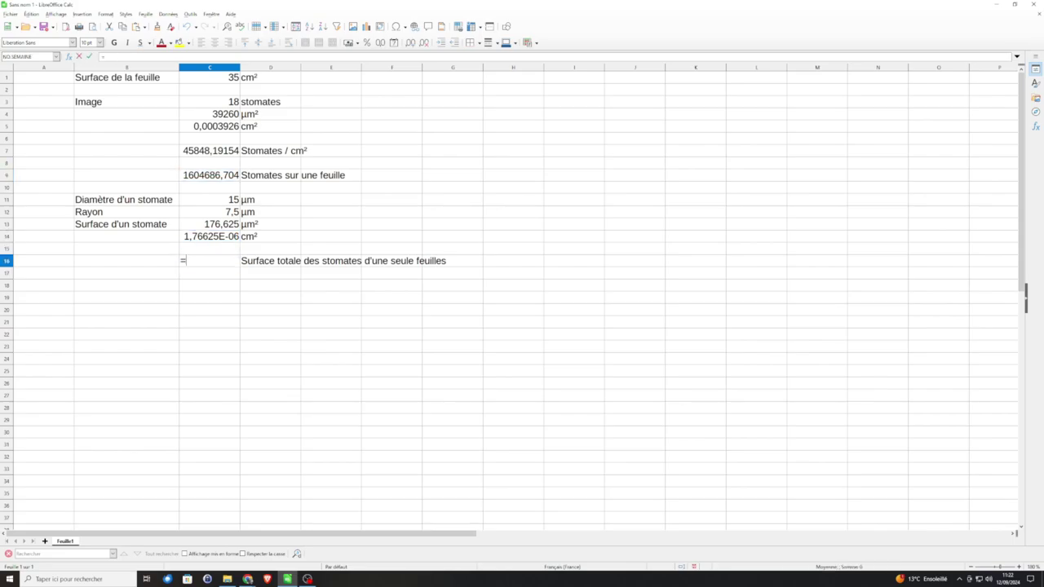
left_click(210, 176)
type("*")
left_click(210, 237)
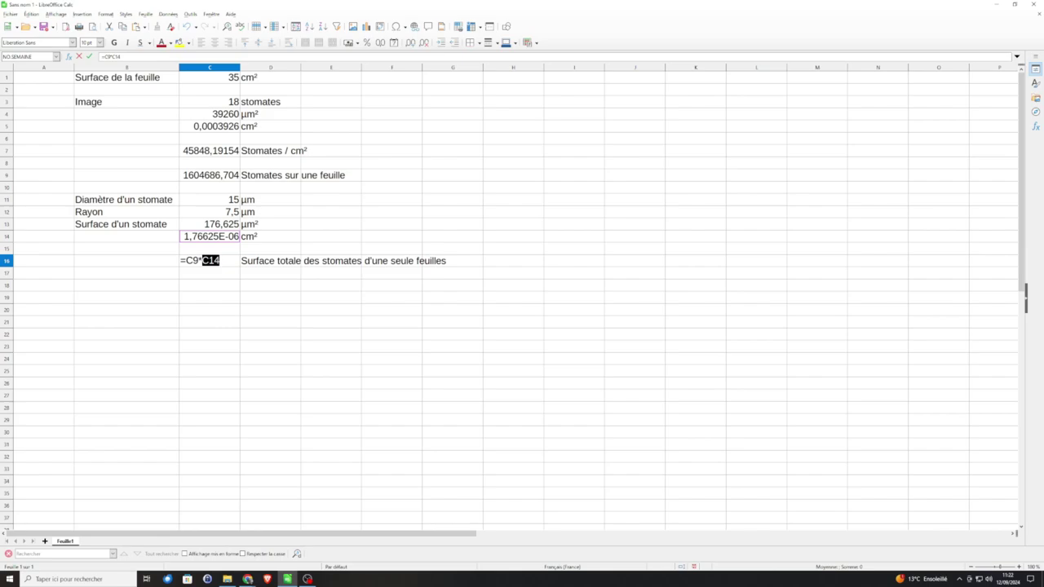
key("Return")
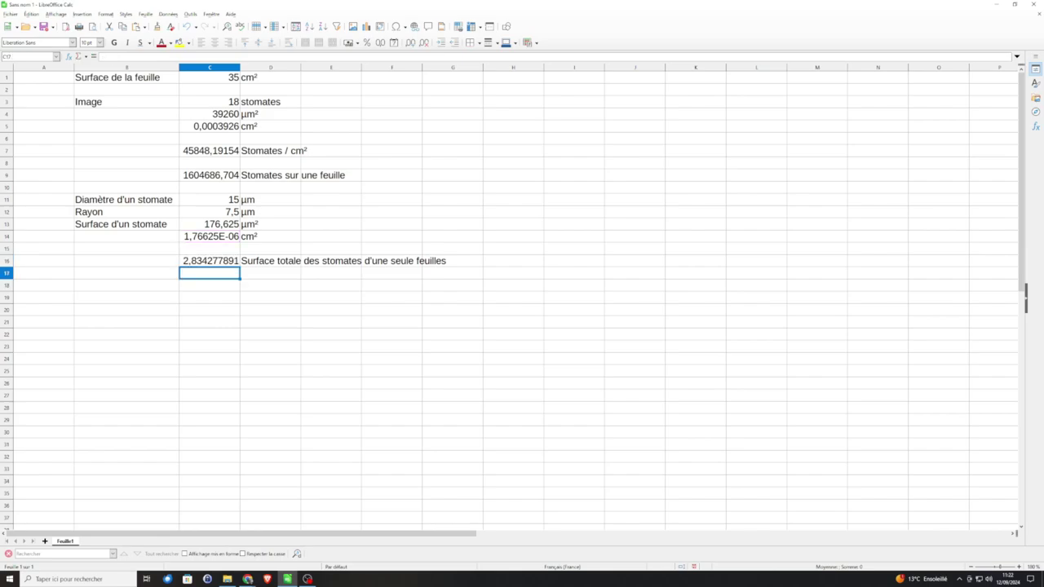
Step: Move the total stomata surface label from D16 to B16 and fit column B's width to its content
left_click(270, 261)
key("ctrl+x")
left_click(126, 261)
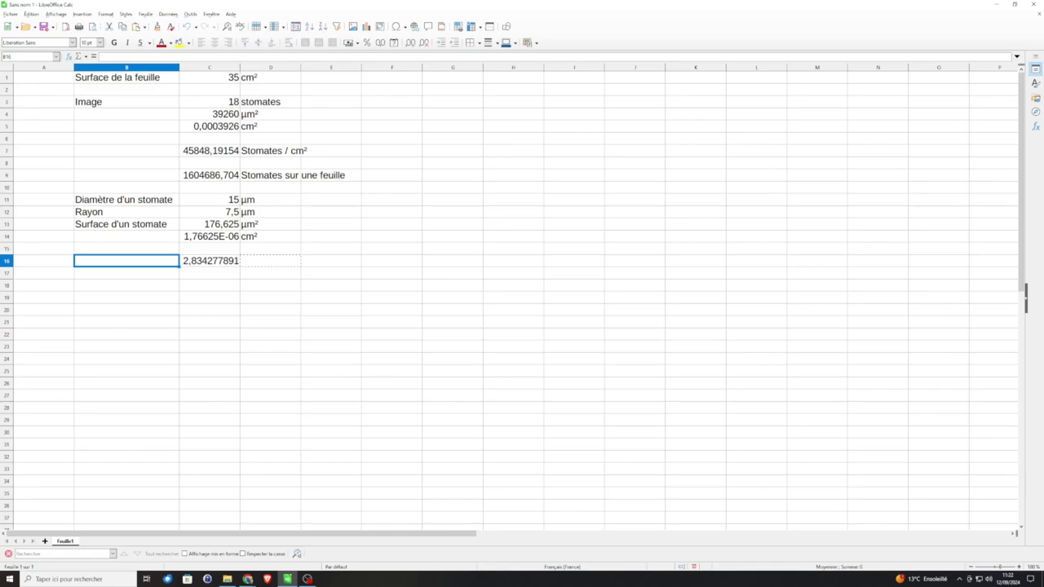
key("ctrl+v")
left_click(270, 261)
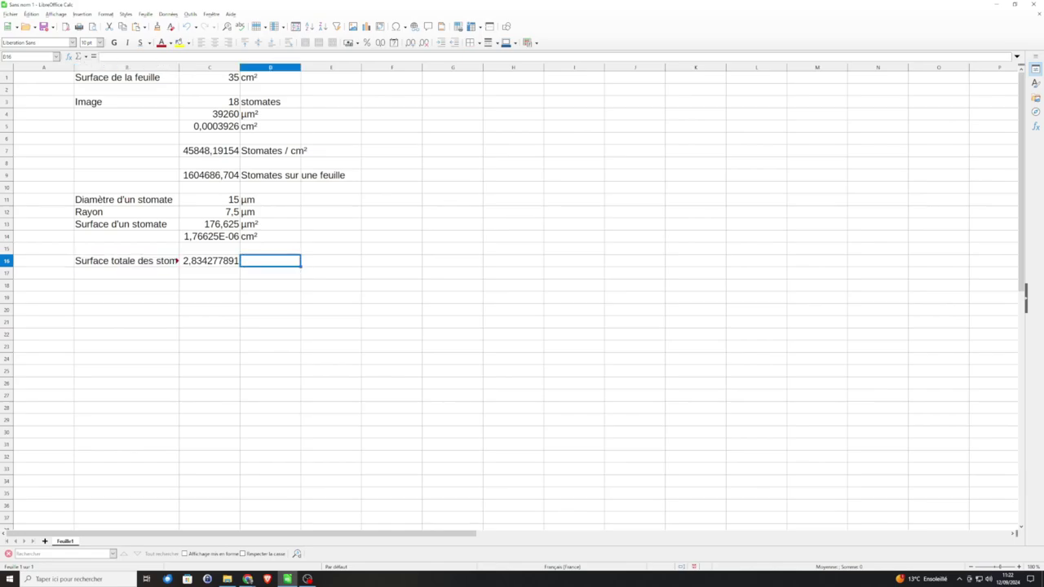
left_click(126, 68)
double_click(179, 67)
left_click(317, 310)
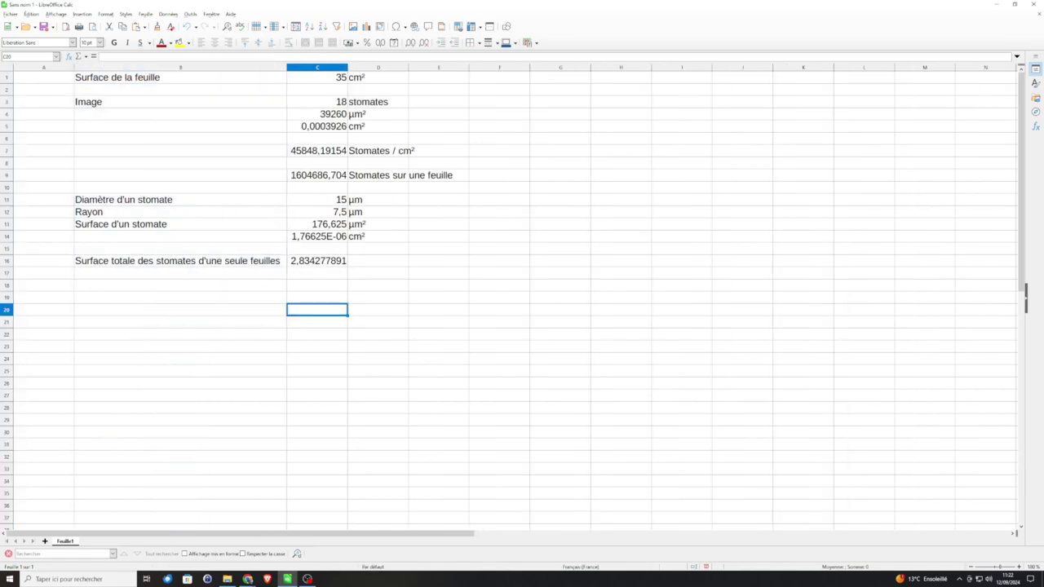
Step: Enter the unit cm² in D16 and correct "feuilles" to "feuille" in the B16 label
left_click(378, 261)
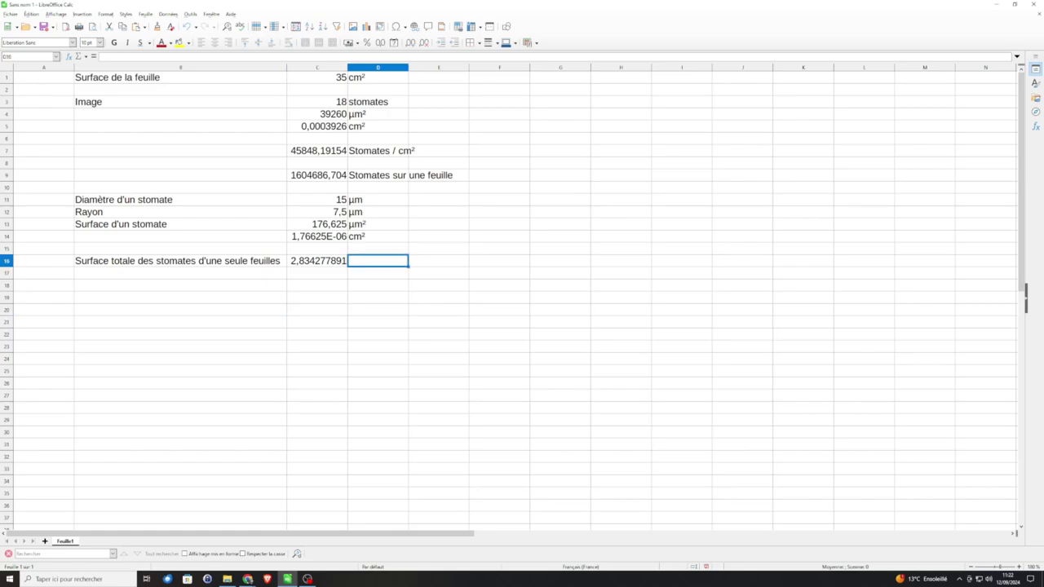
type("cm²")
key("Return")
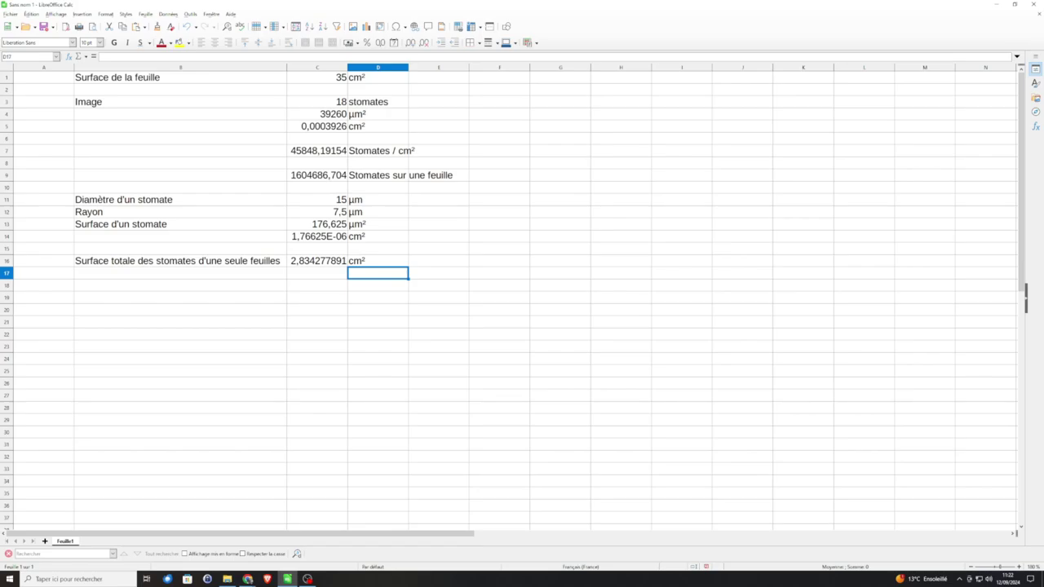
double_click(279, 261)
key("BackSpace")
left_click(317, 298)
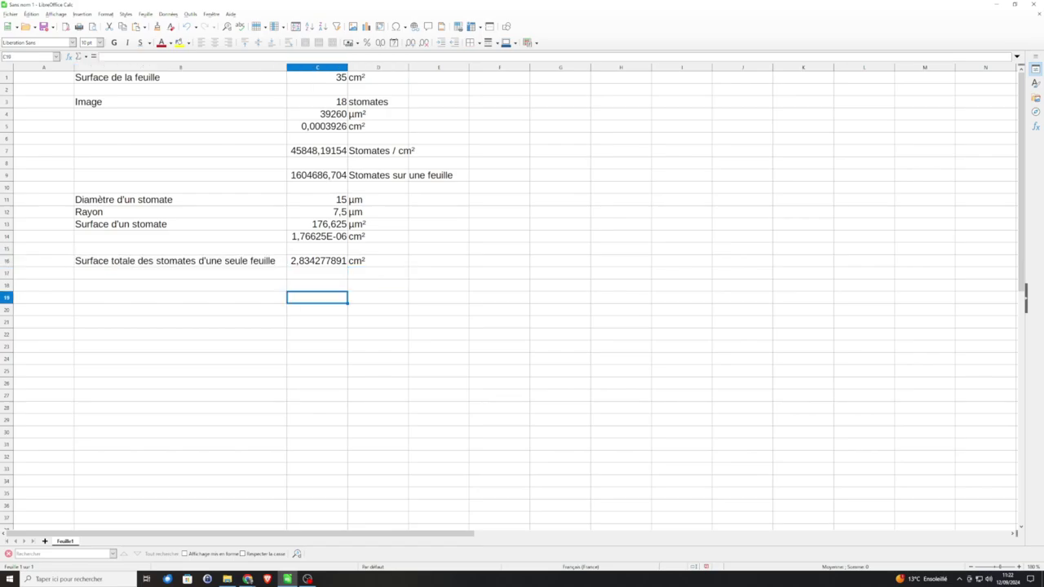
Step: Switch to the TP page in the browser and highlight Document 2's statement on how much the sub-stomatal cavities increase the exchange surface
left_click(318, 286)
left_click(247, 580)
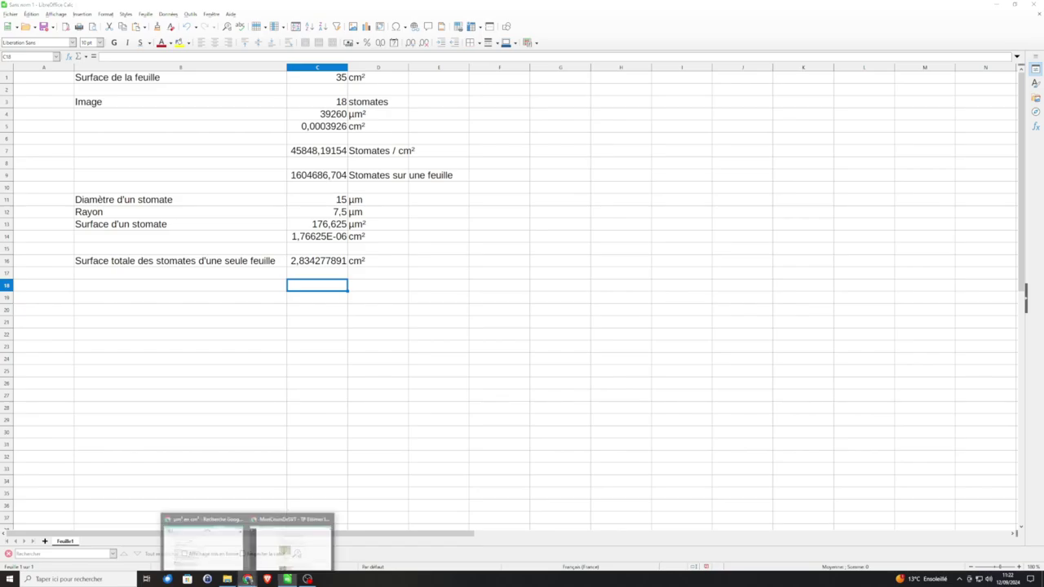
left_click(203, 544)
left_click(247, 579)
left_click(203, 544)
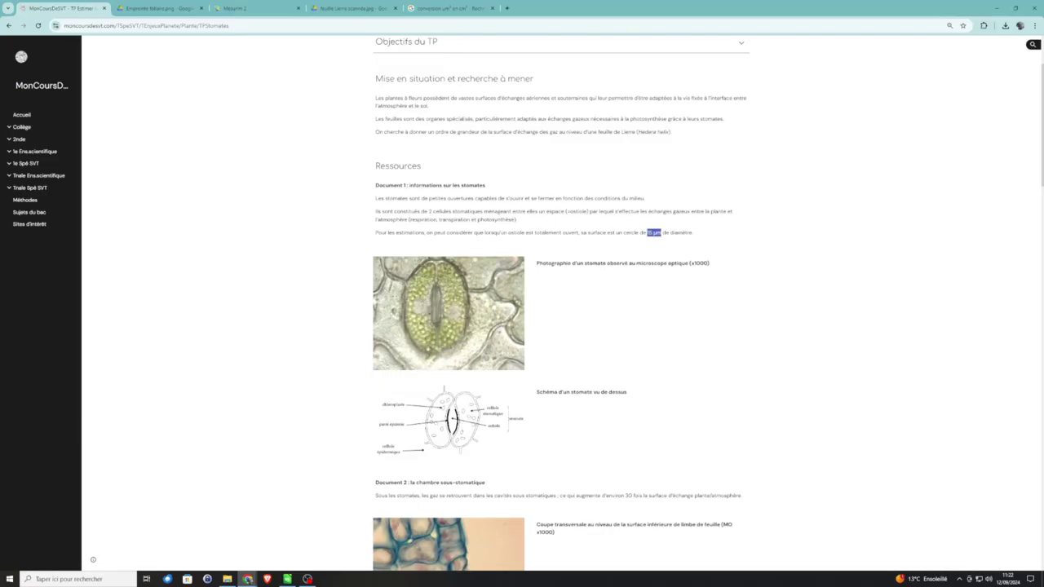
scroll(562, 304, "down", 9)
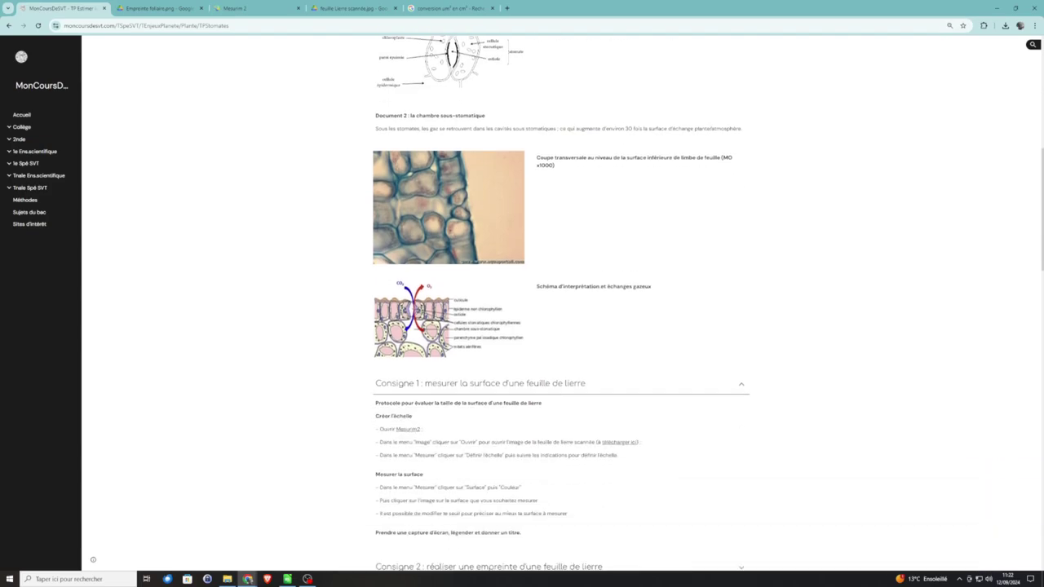
left_click_drag(576, 129, 695, 129)
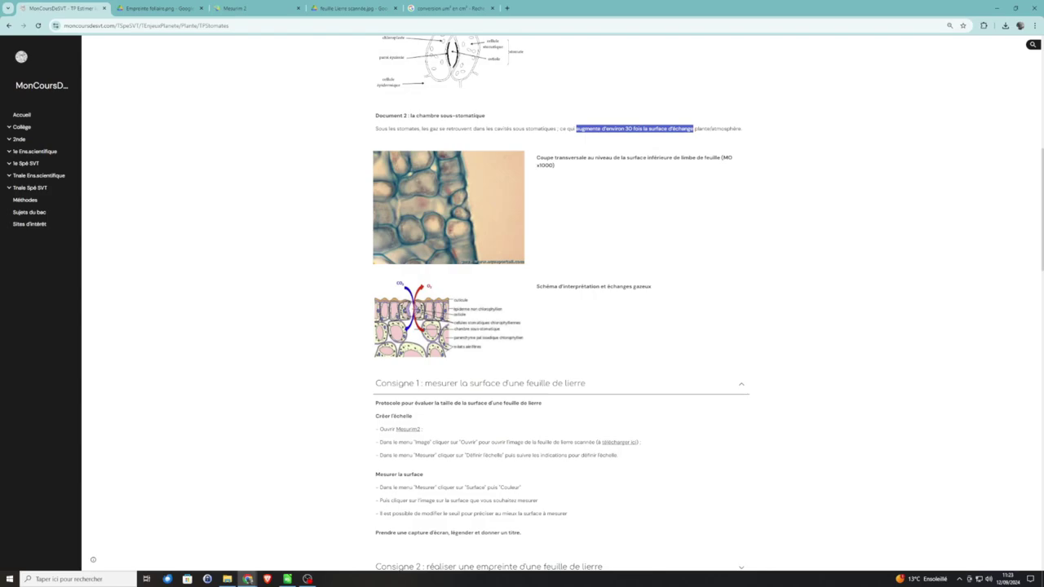
Step: Return to the Calc sheet, label B17 "Surface d'échange des stomates d'une feuille (d'un seul côté)", and fit column B's width to it
left_click(287, 579)
left_click(317, 261)
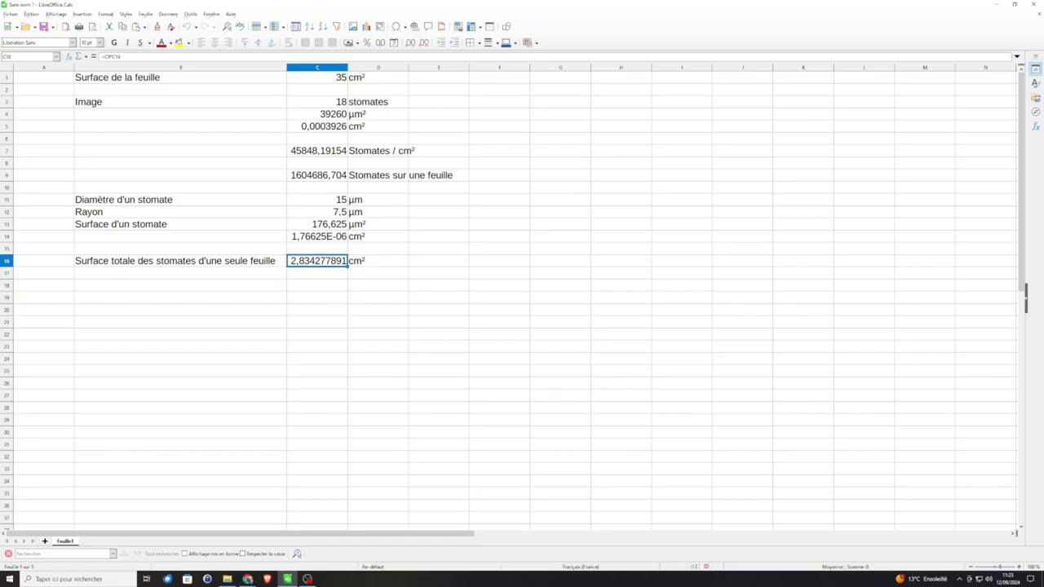
key("Down")
key("Left")
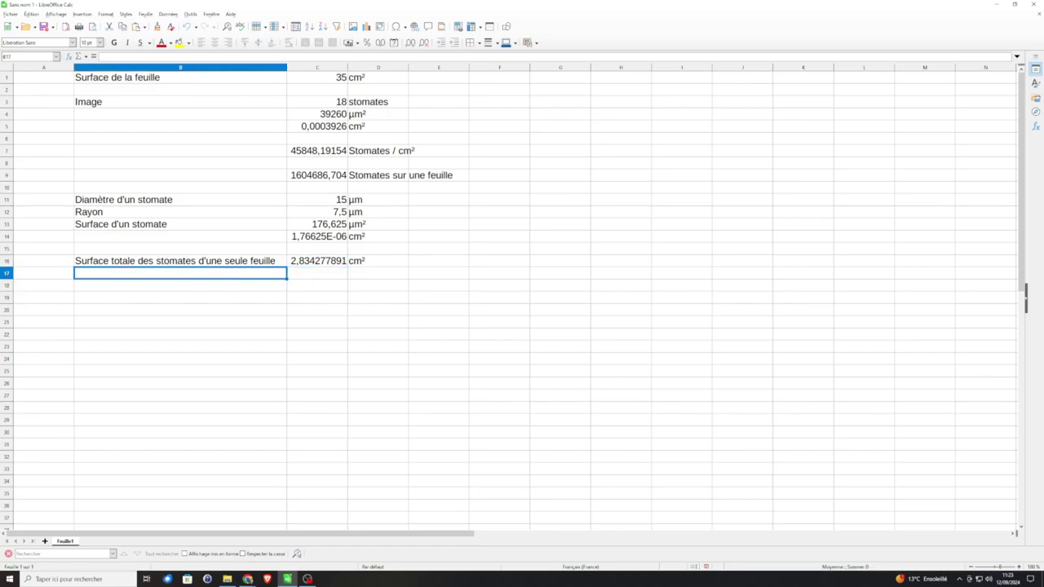
type("Surface")
type("d")
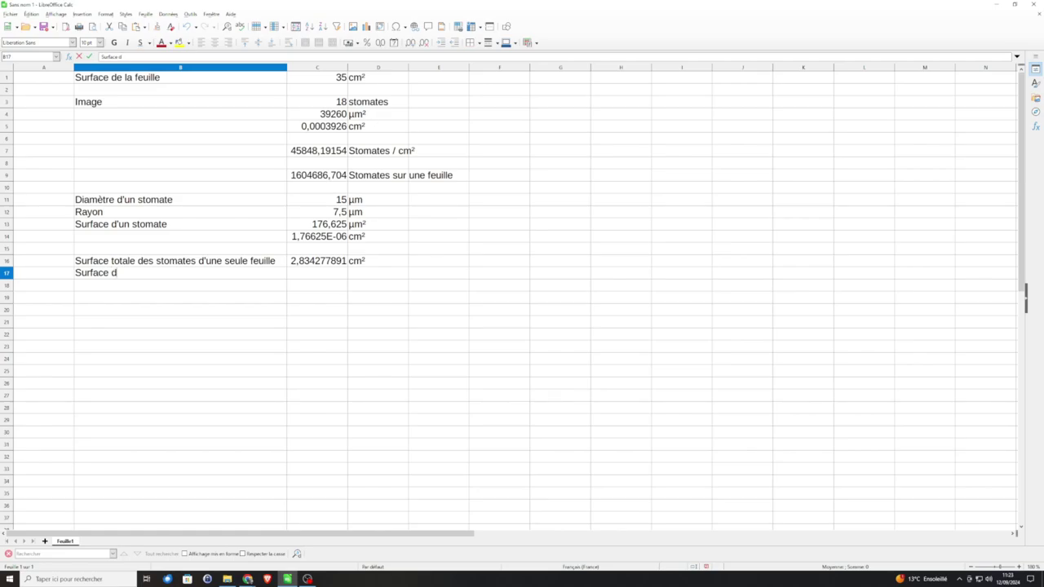
type("e")
key("BackSpace")
type("'échange des stota")
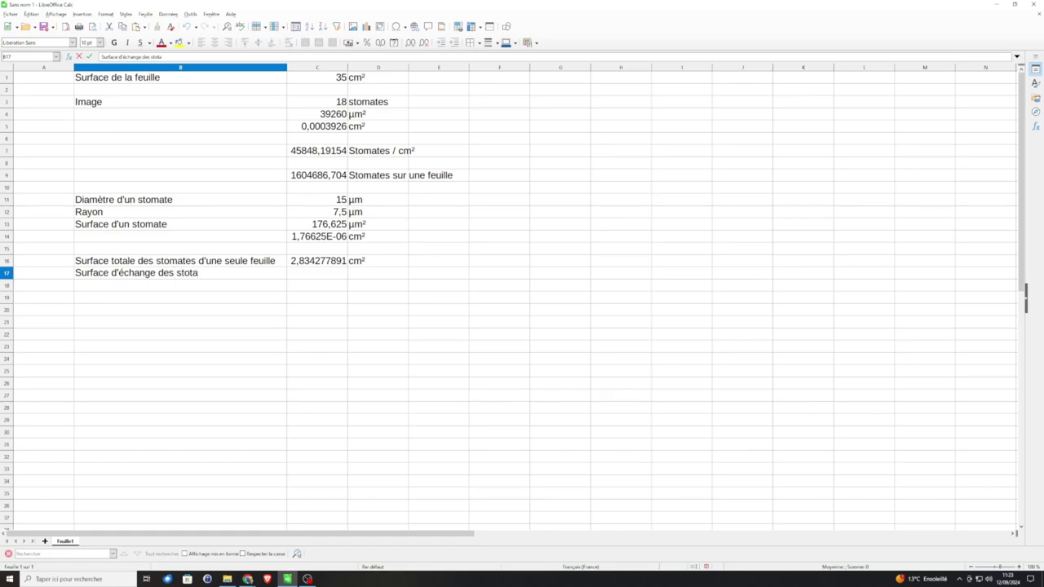
key("BackSpace")
key("BackSpace")
type("mates d'une feuilles")
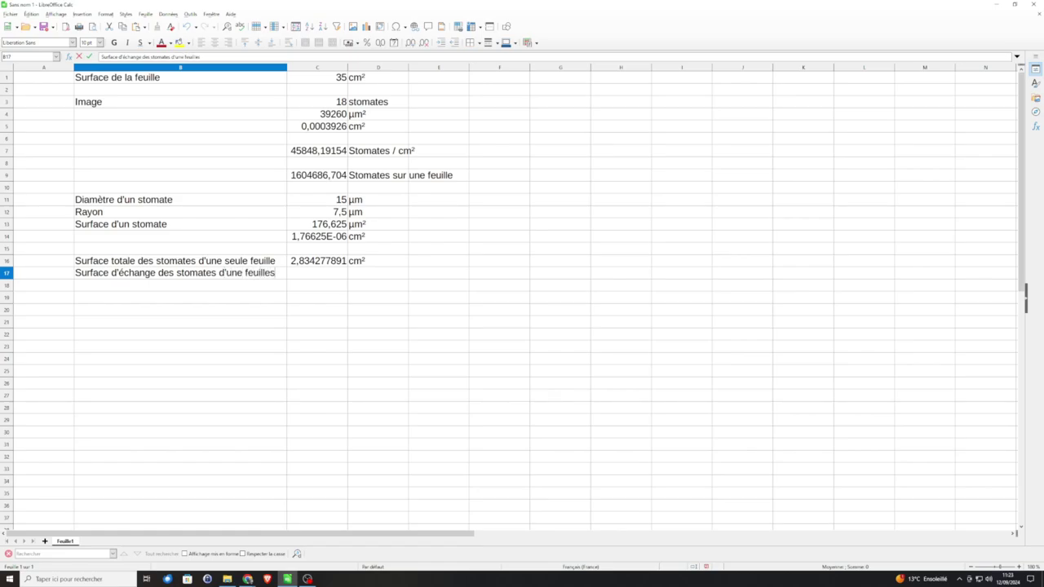
key("BackSpace")
type("(d'un seul côté)")
key("Return")
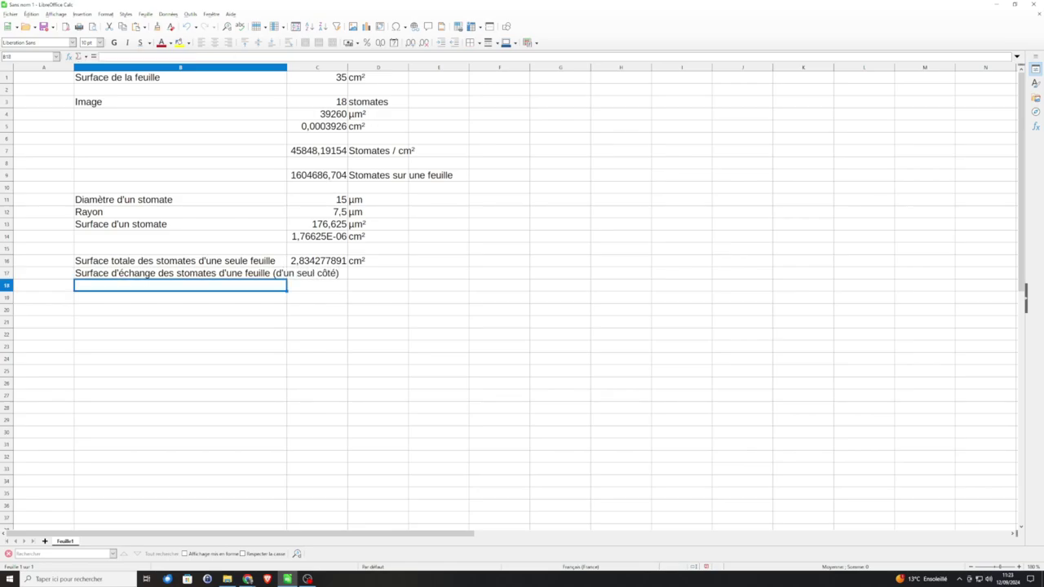
double_click(287, 67)
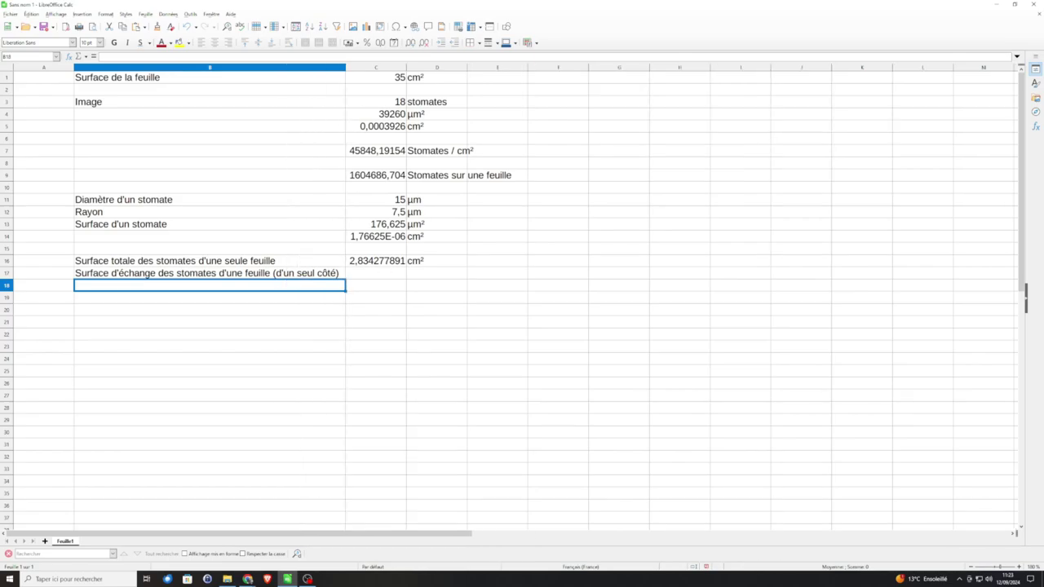
Step: Calculate the leaf's one-sided exchange surface in C17 by multiplying the total stomata surface in C16 by 30
left_click(377, 274)
left_click(376, 261)
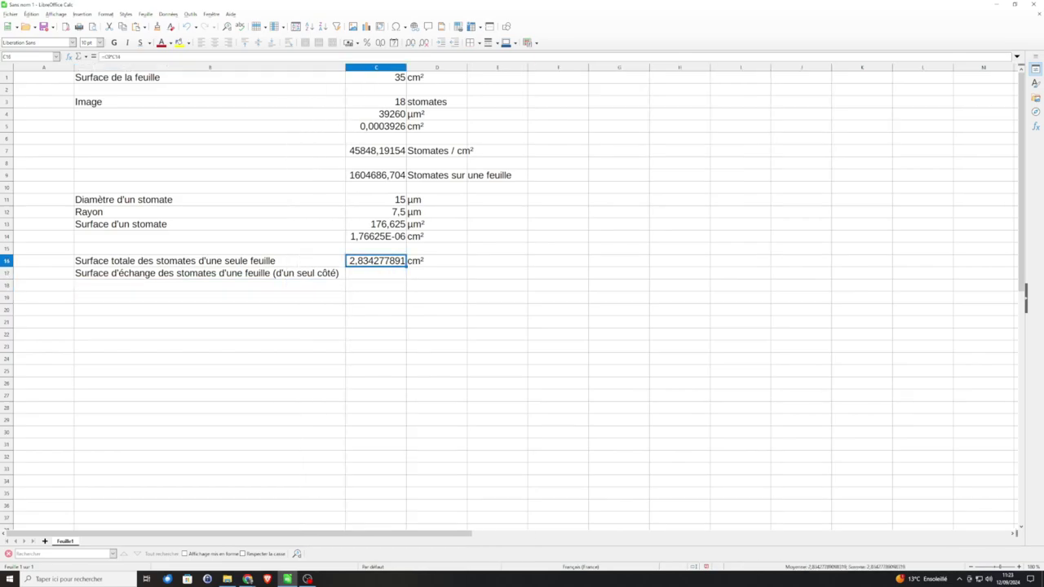
left_click(376, 273)
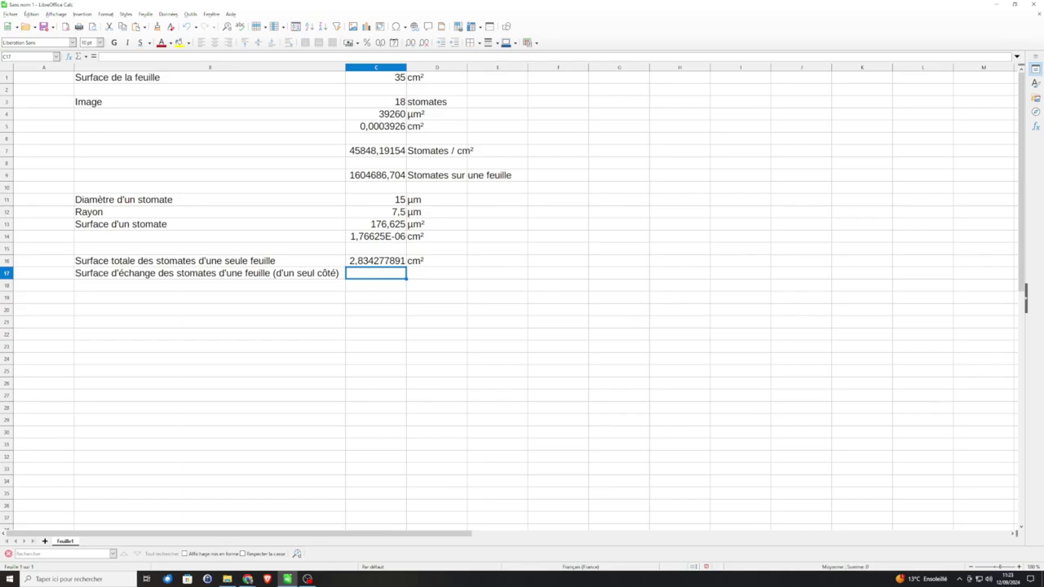
type("=")
key("Up")
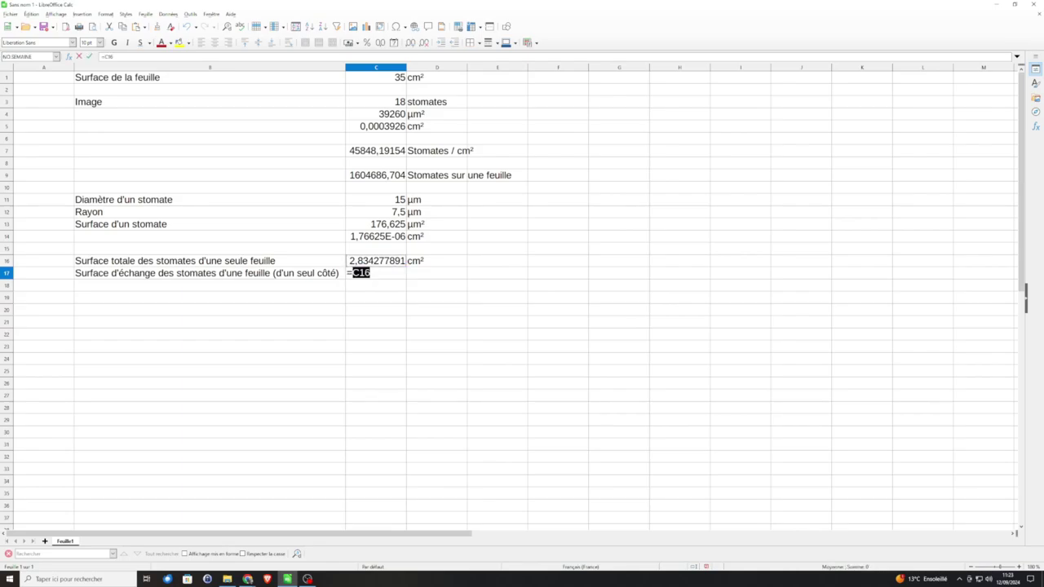
type("*30")
key("Return")
Step: Enter the unit cm² in D17 beside the one-sided exchange surface
key("Up")
key("Right")
type("cm")
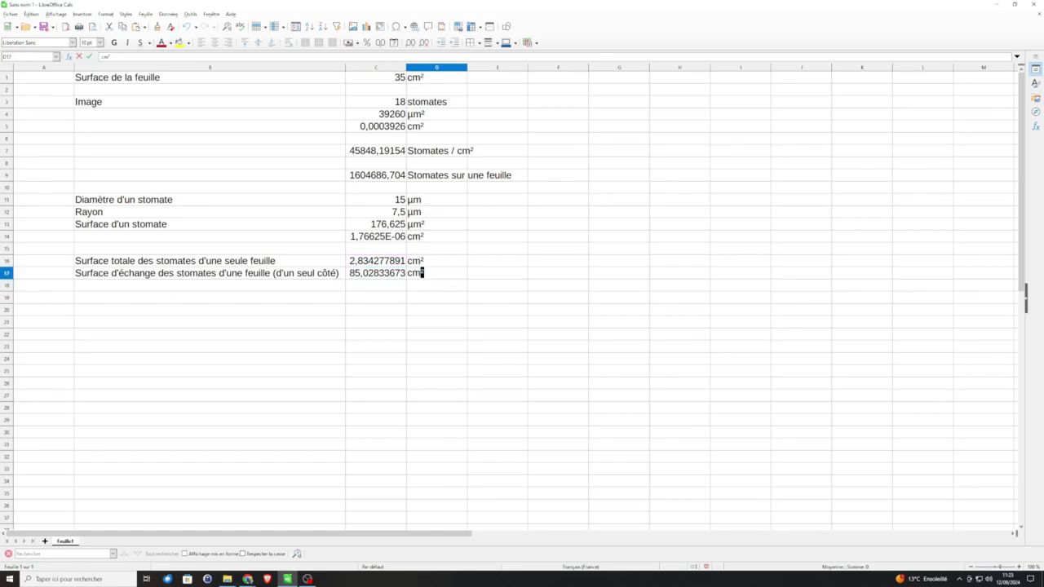
key("Return")
key("Up")
key("Left")
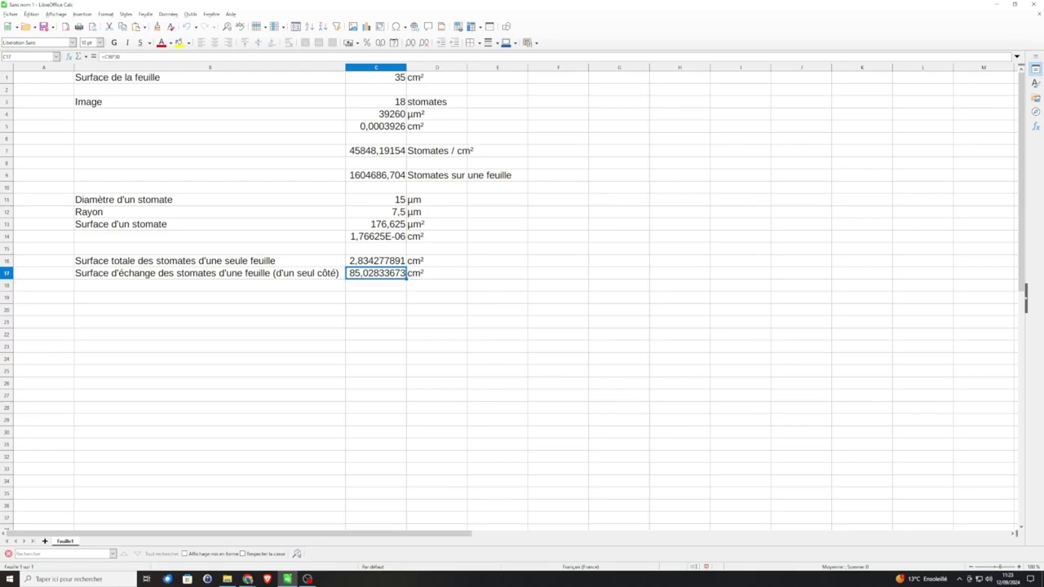
key("Right")
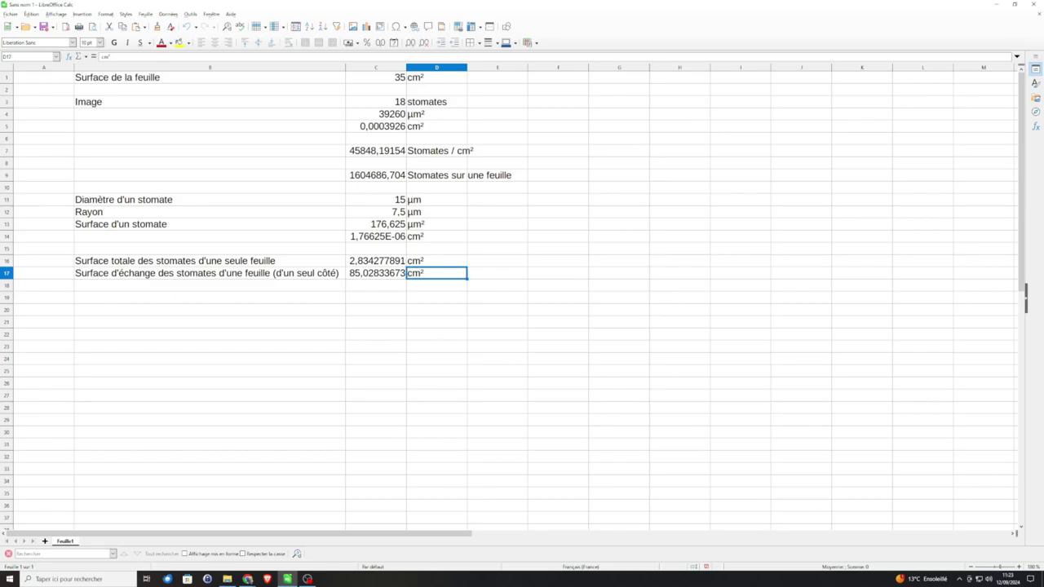
Step: Calculate the exchange surface for both sides of the leaf in C19 by multiplying C17 by 2
left_click(376, 273)
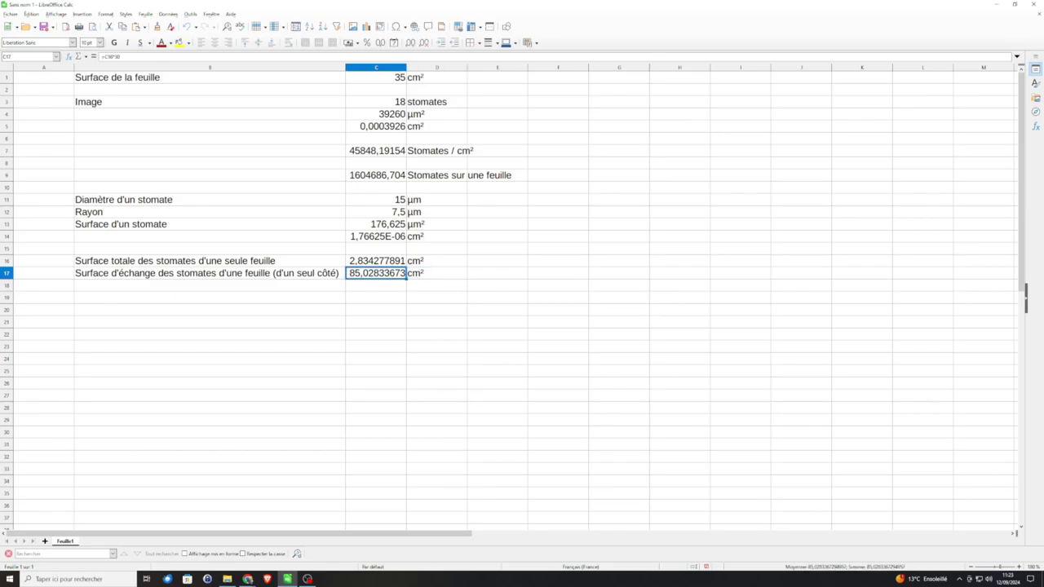
left_click(376, 78)
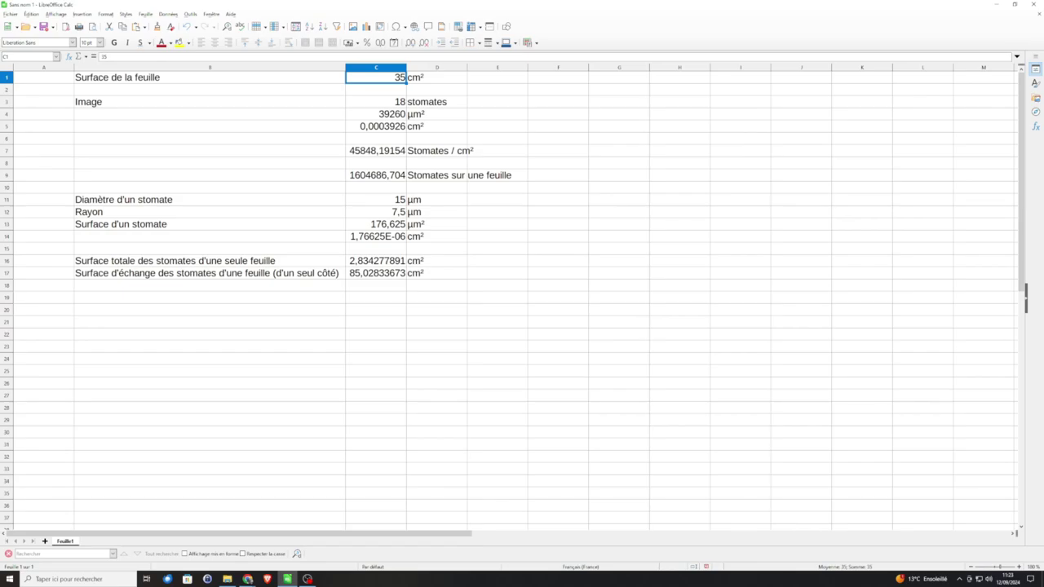
left_click(376, 286)
left_click(376, 297)
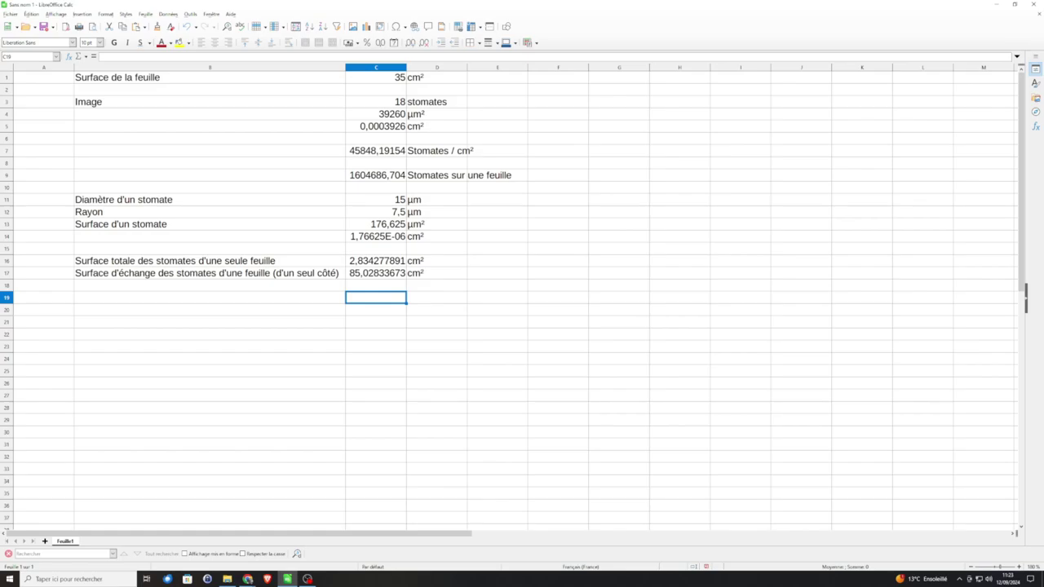
type("=")
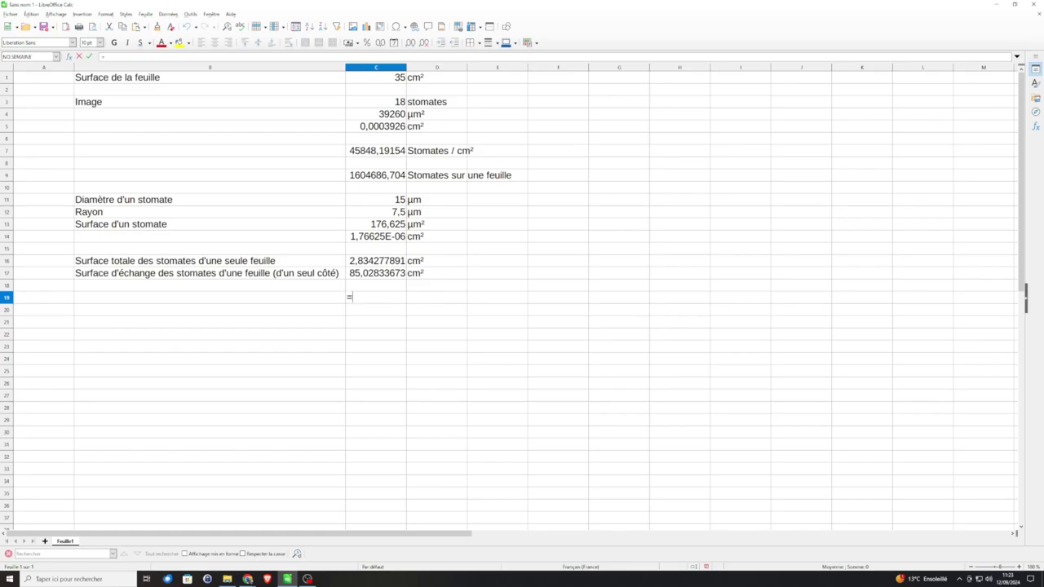
key("Up")
key("Up")
type("*2")
key("Return")
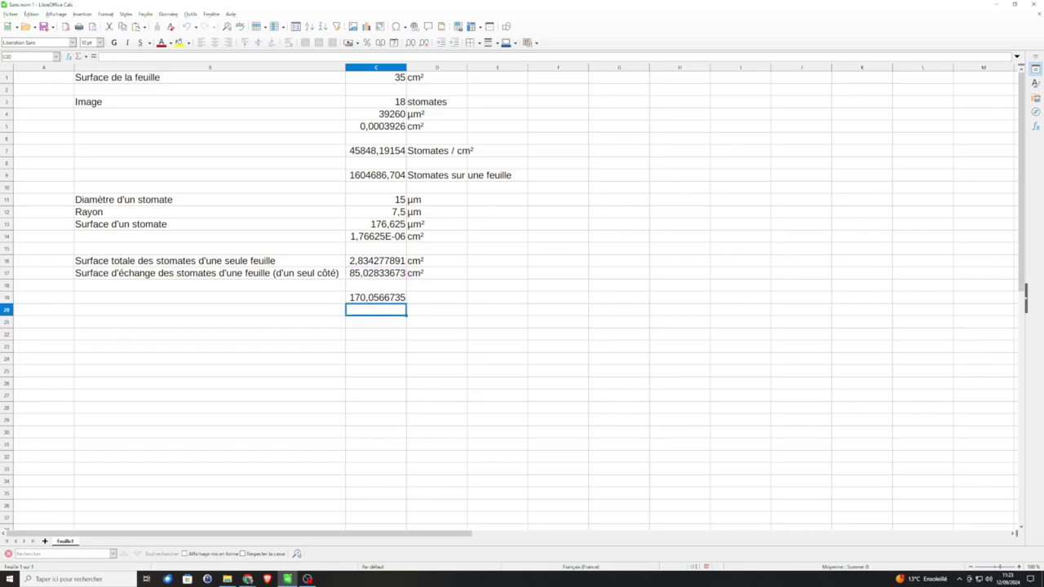
Step: Enter the unit cm² in D19 beside the two-sided exchange surface
left_click(436, 298)
type("cm²")
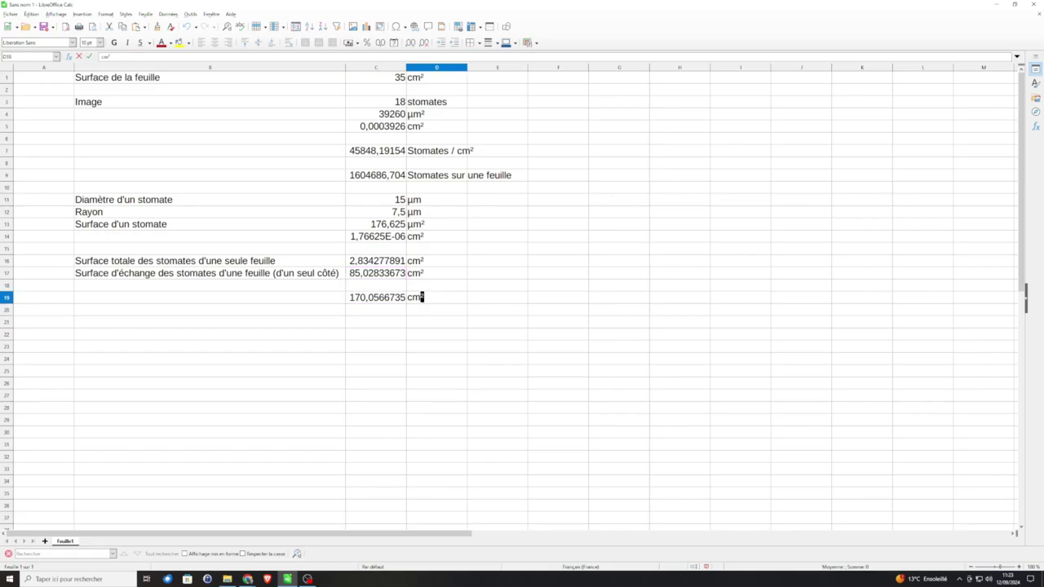
key("Return")
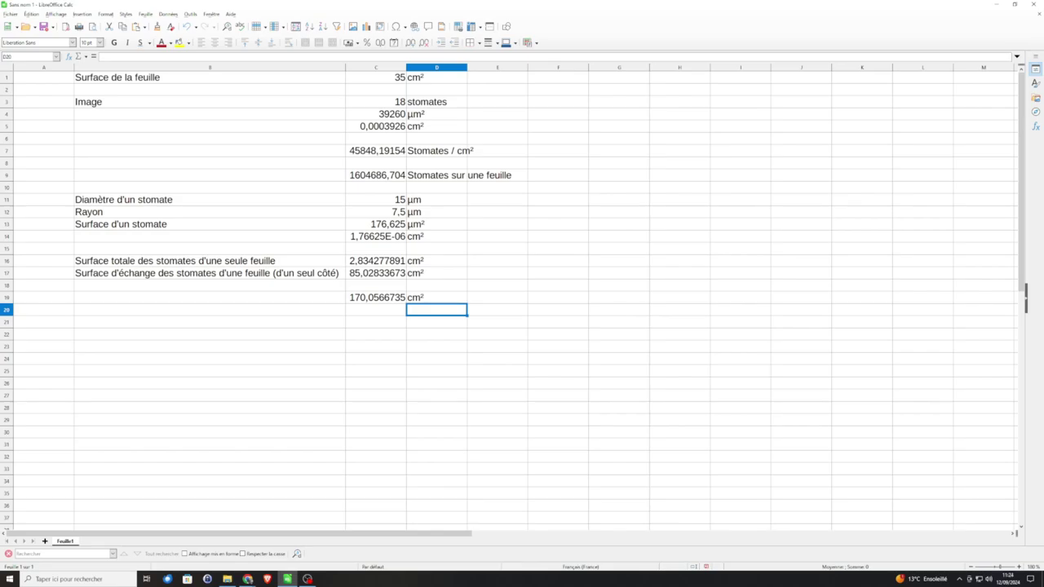
Step: Compare the exchange surface in C19 with the leaf surface in C1, check the TP page in the browser and return to the Calc sheet
left_click(376, 77)
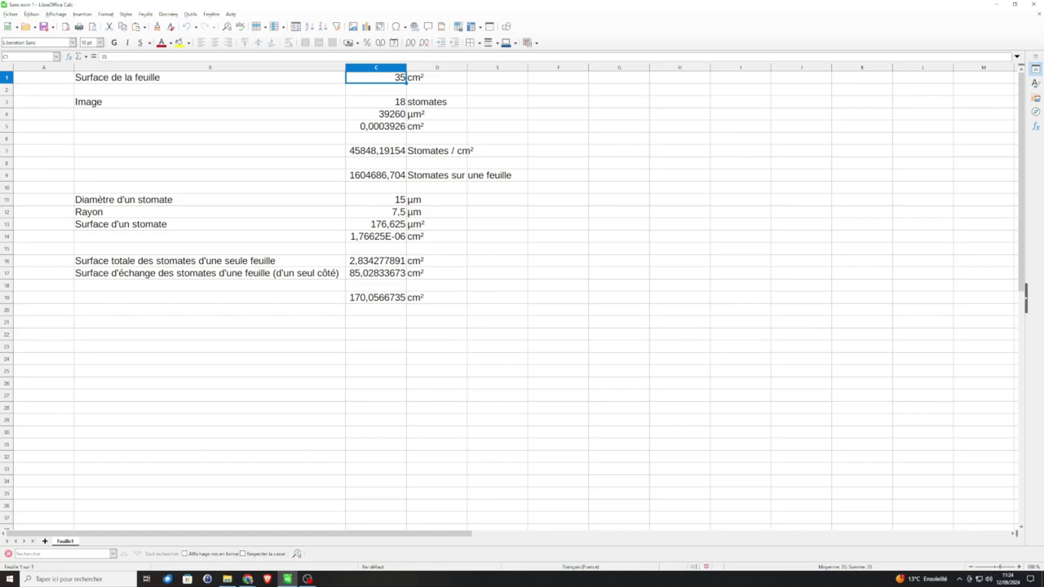
left_click(376, 298)
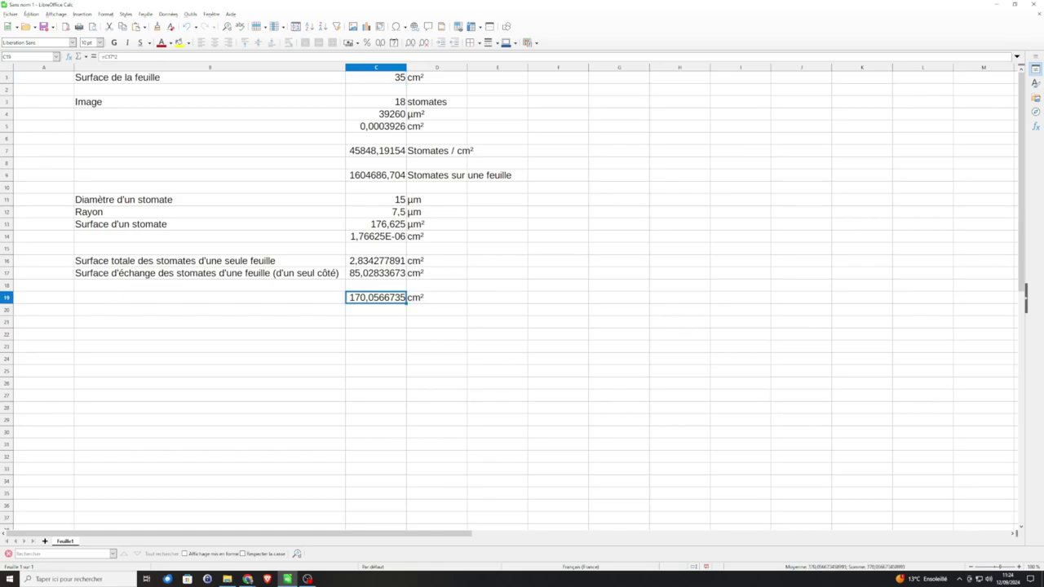
mouse_move(247, 579)
left_click(289, 541)
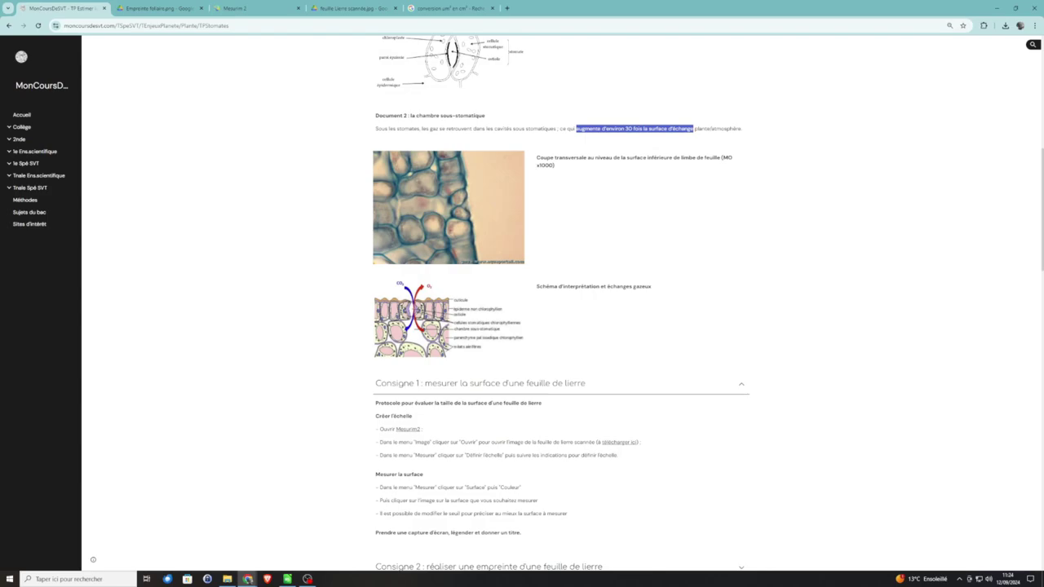
left_click(288, 579)
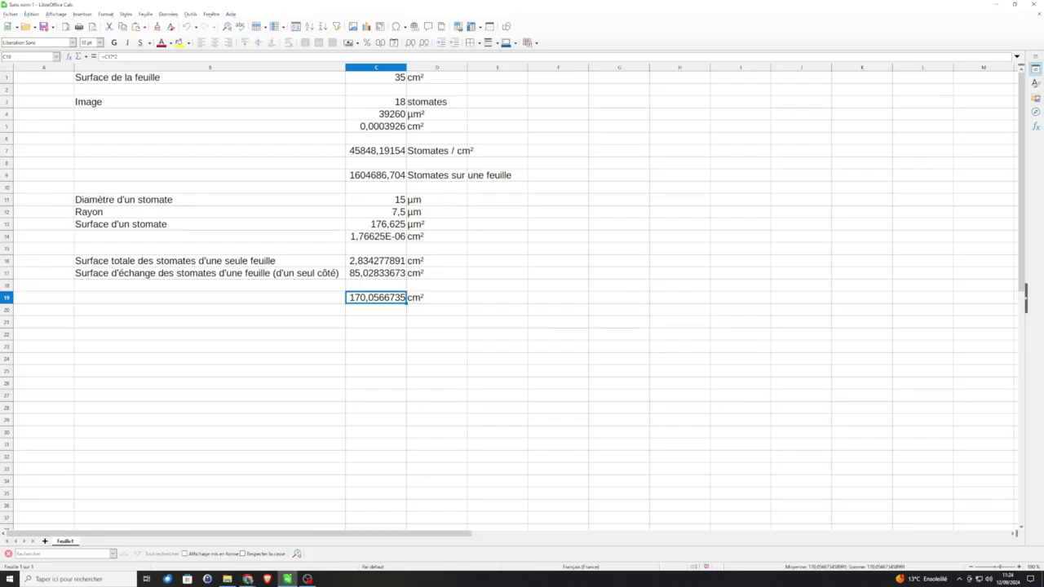
left_click(376, 335)
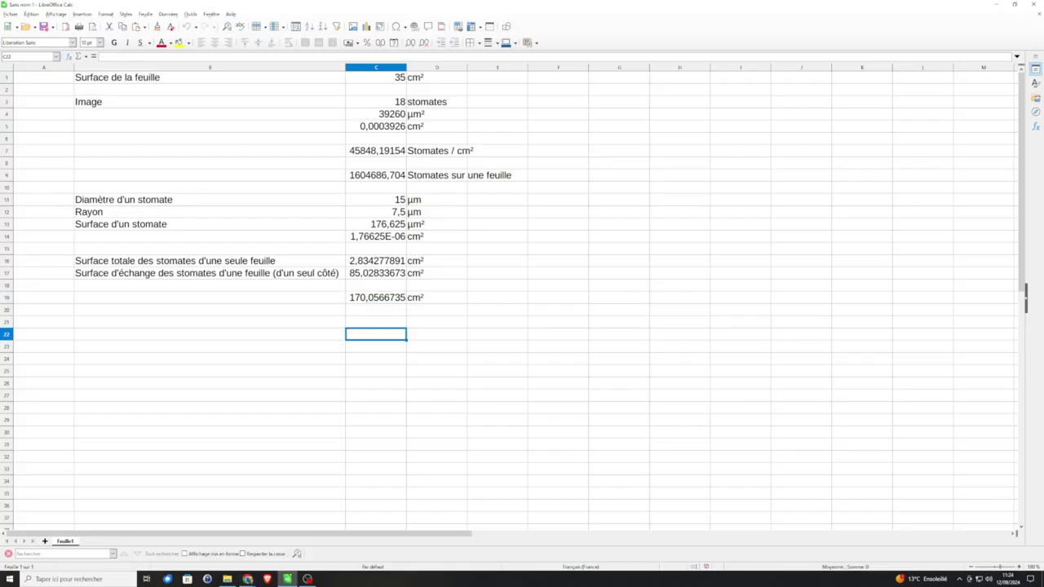